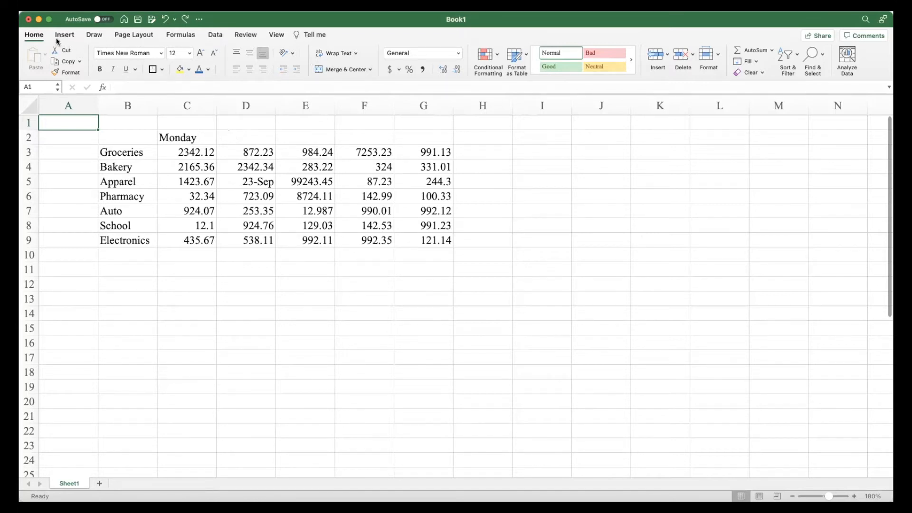
Look through the ribbon commands for inserting, drawing, page layout, formulas, data, review and view.
click(62, 35)
click(89, 37)
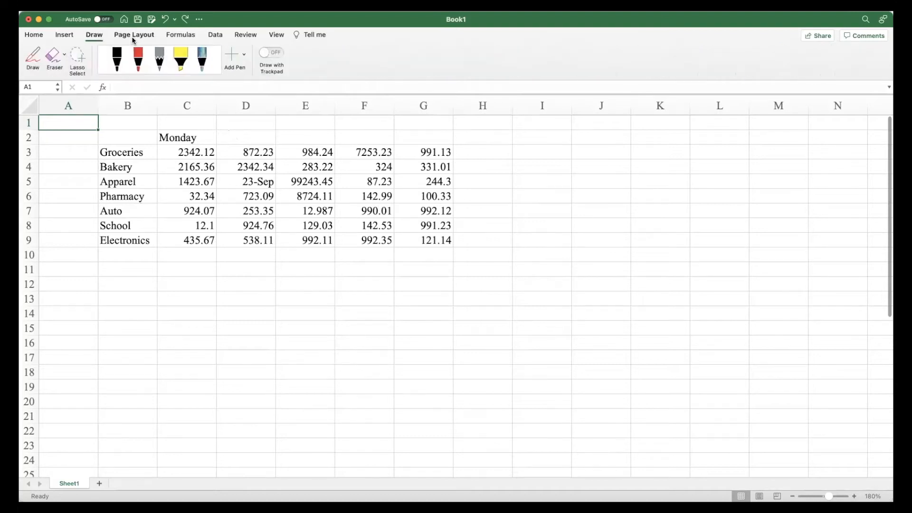
click(132, 36)
click(175, 34)
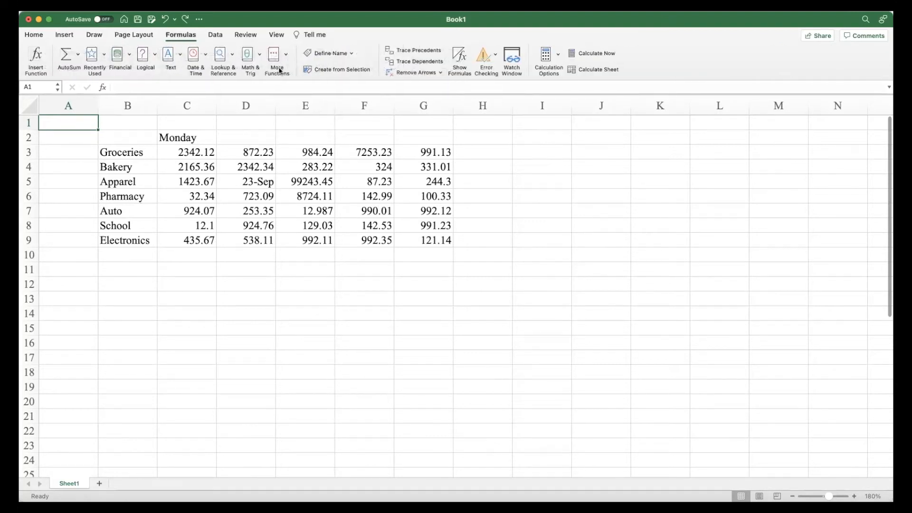
click(220, 35)
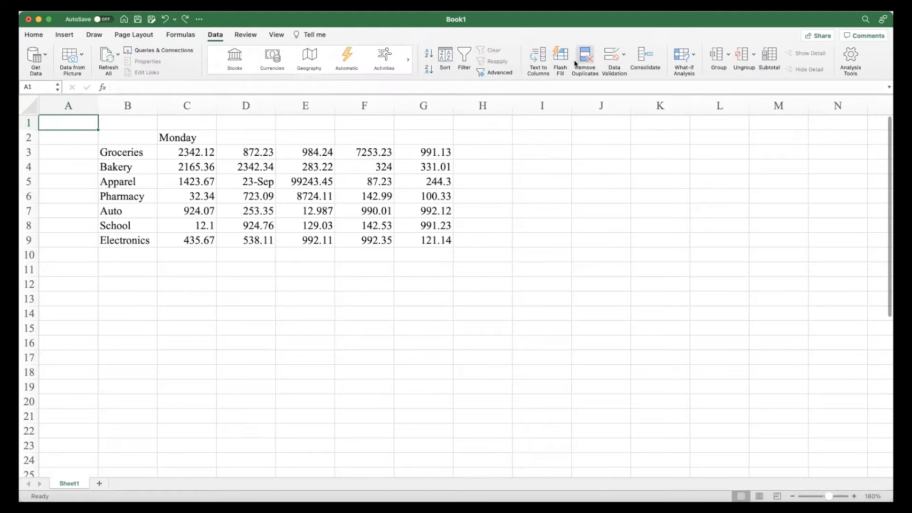
click(252, 36)
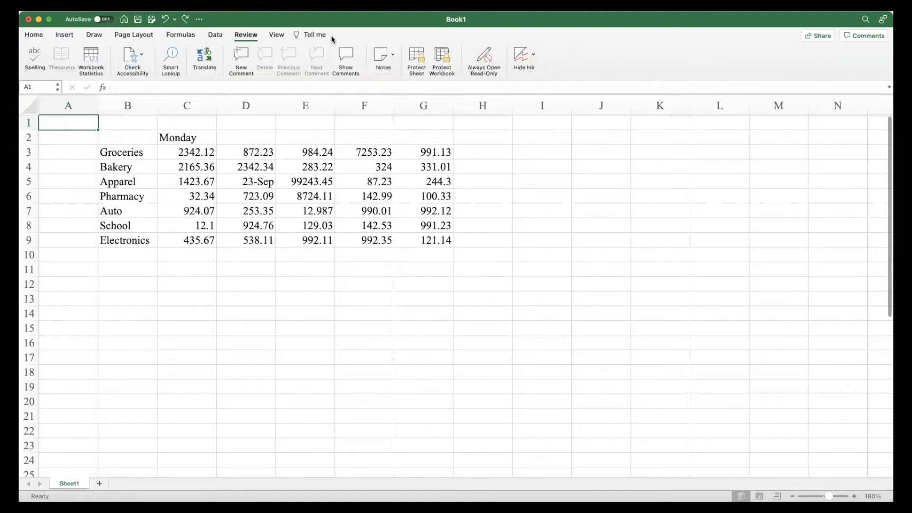
click(275, 35)
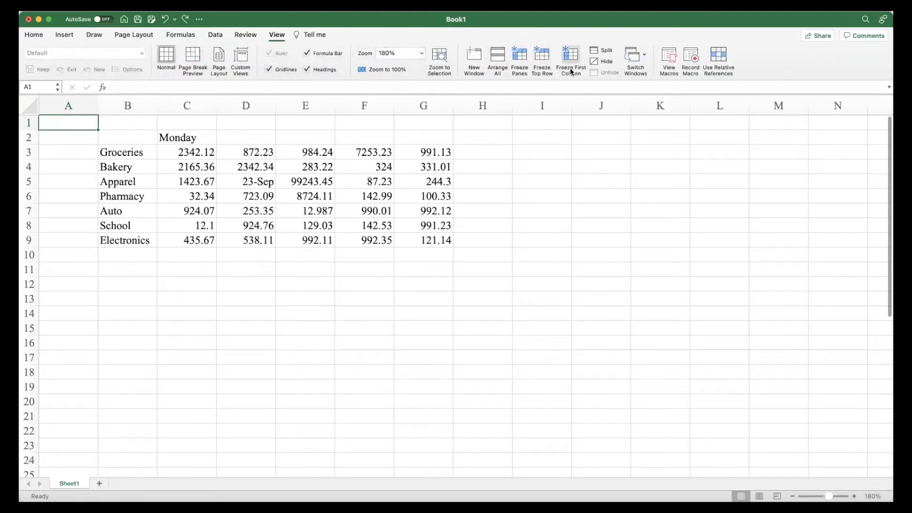
click(41, 36)
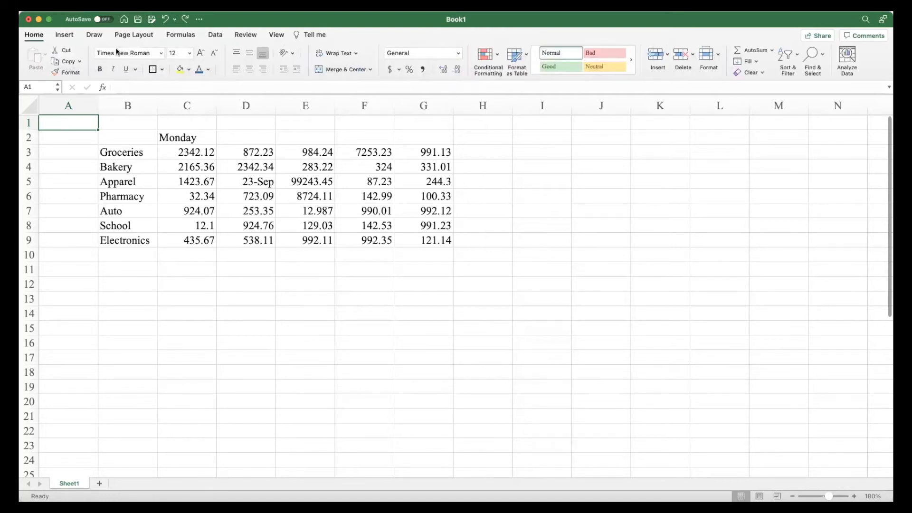
click(213, 36)
click(188, 37)
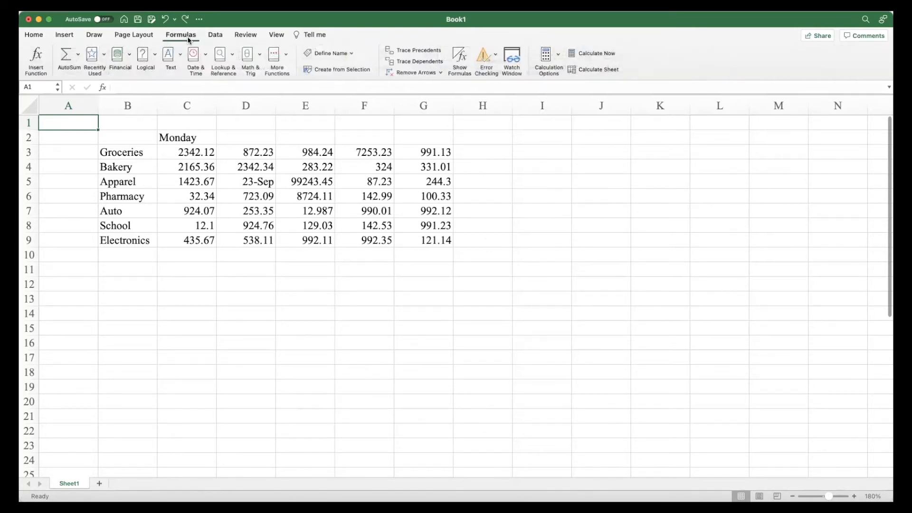
click(43, 37)
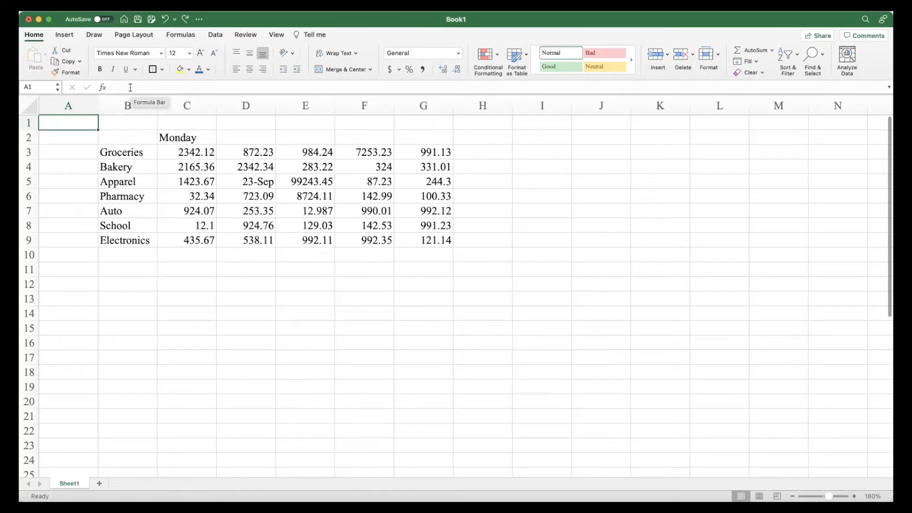
Select in turn the Monday cell, all of column C, the Bakery row and the range C3:E8.
click(183, 141)
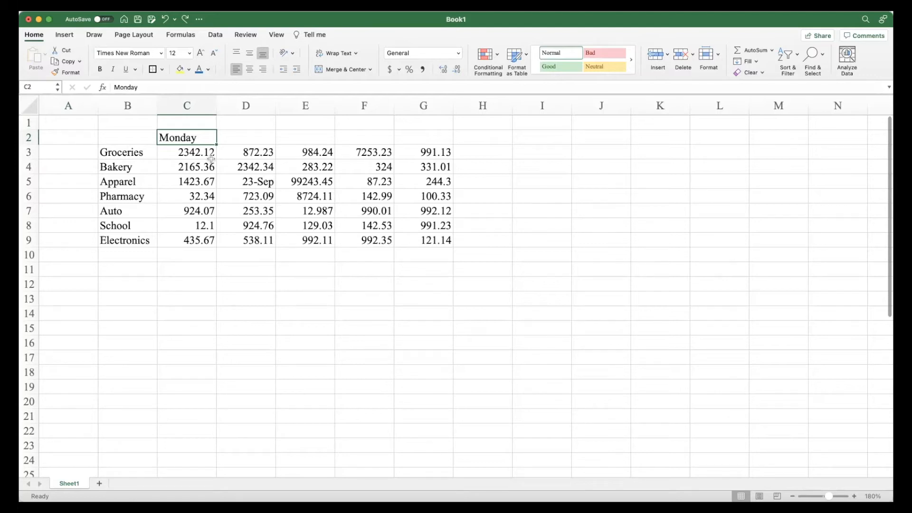
click(199, 107)
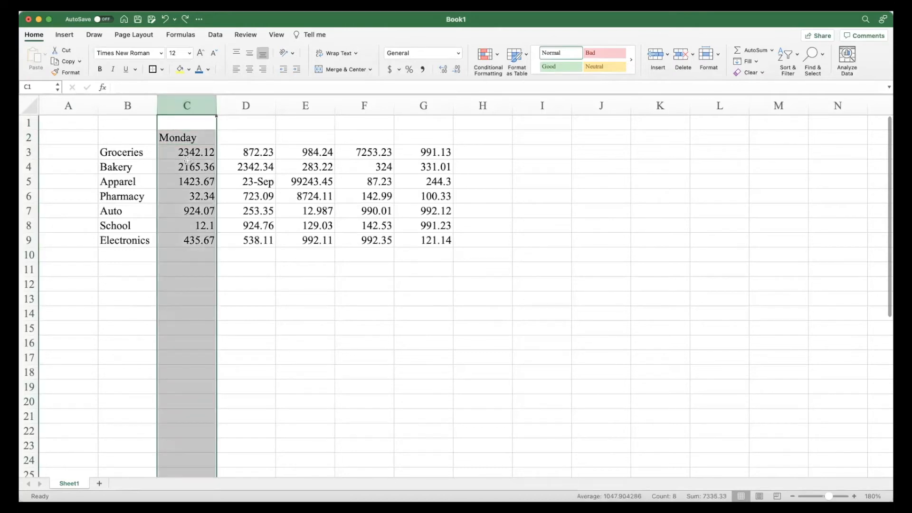
click(30, 166)
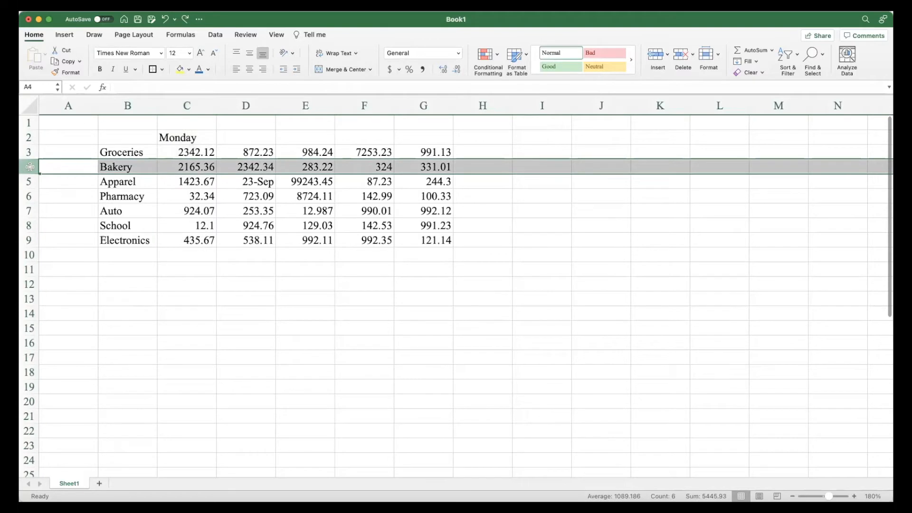
click(61, 166)
click(104, 166)
click(164, 167)
click(242, 170)
drag(196, 156, 302, 227)
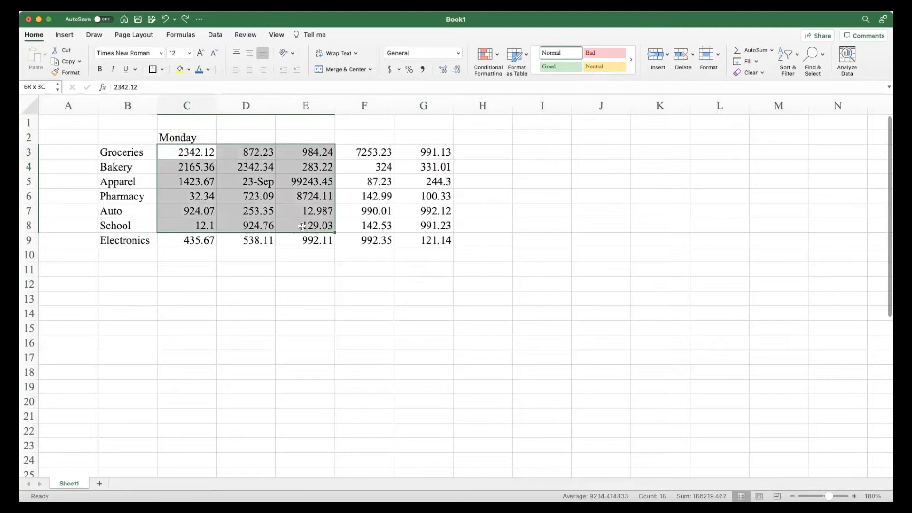
click(204, 157)
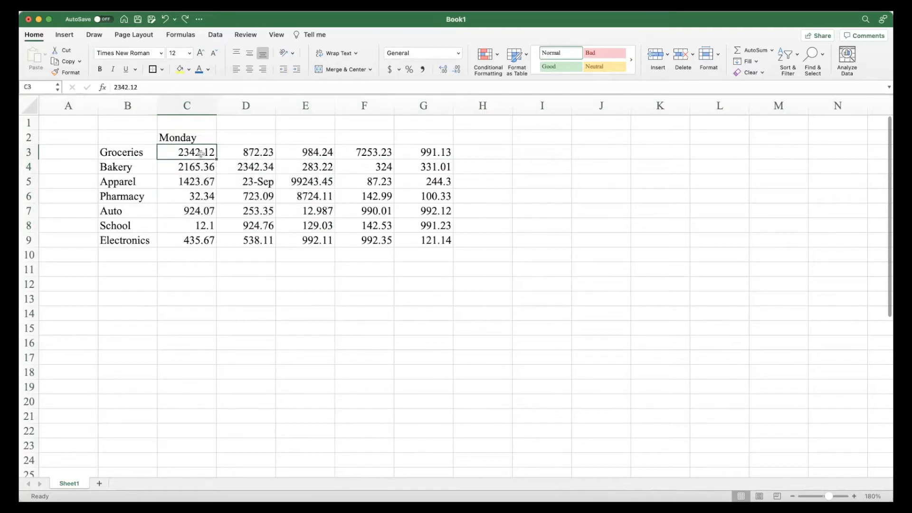
Try moving the Monday heading from C2 to cell I14, and undo the move.
click(184, 138)
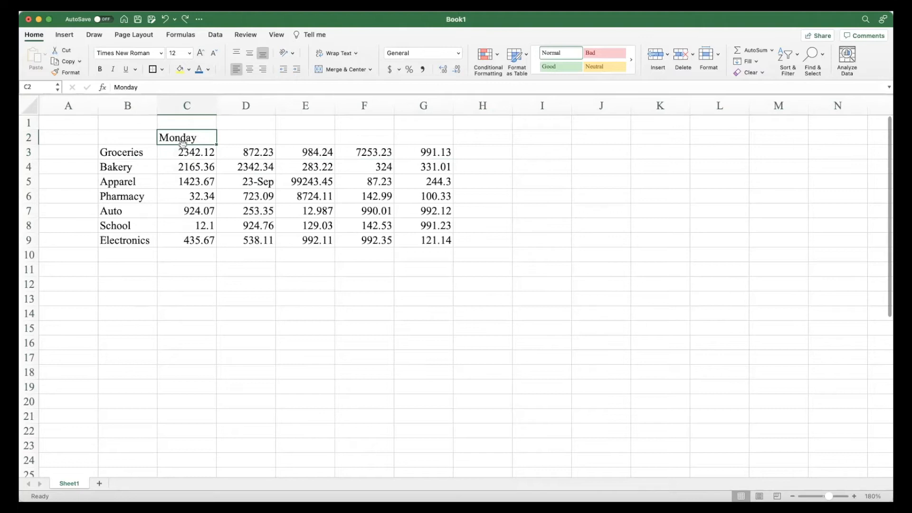
drag(183, 144, 566, 315)
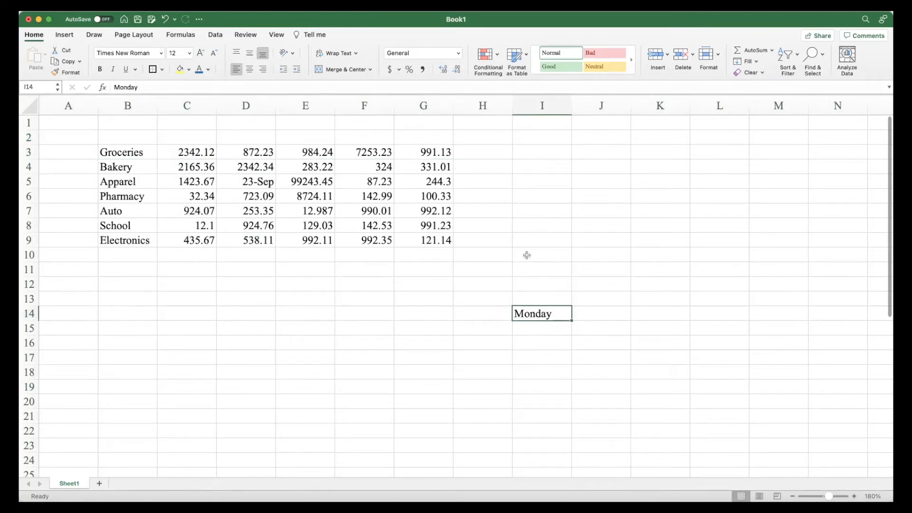
key(super+z)
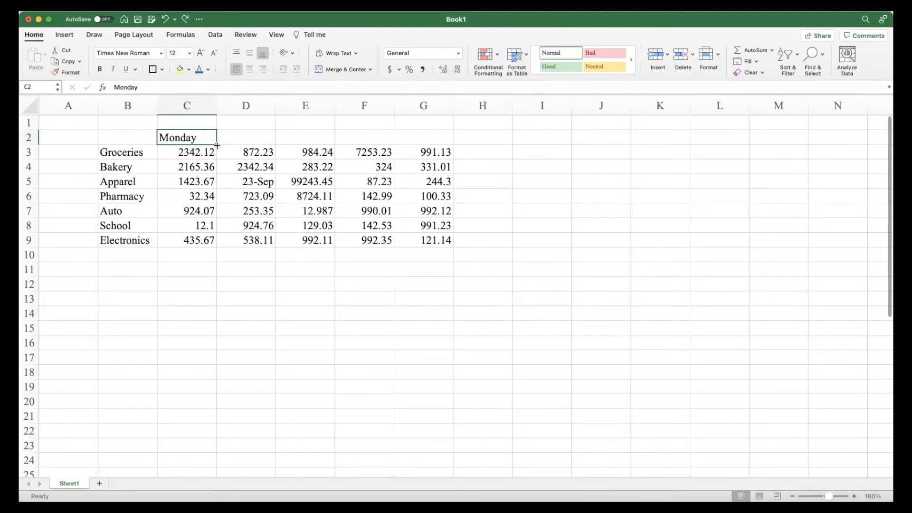
Extend the Monday heading across row 2 as a weekday series to Friday, and merge and center cells C1:G1.
drag(217, 146, 436, 143)
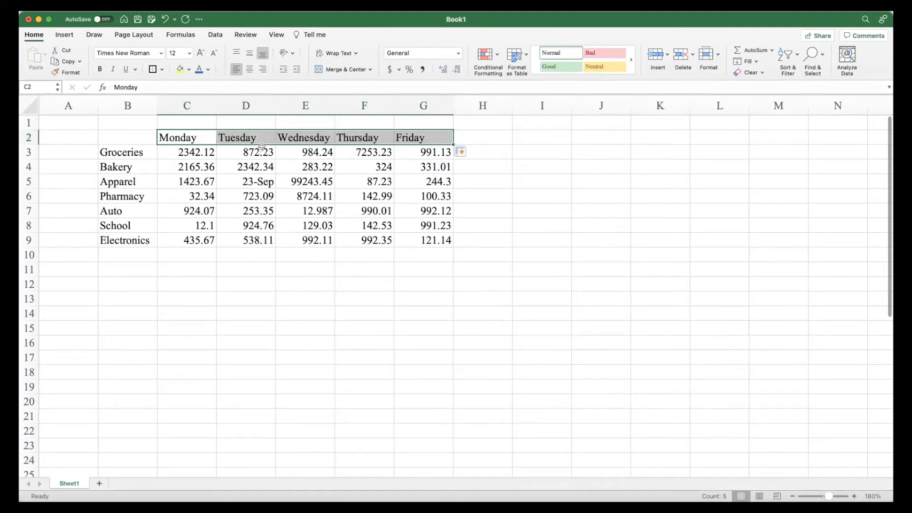
click(204, 124)
drag(204, 124, 404, 122)
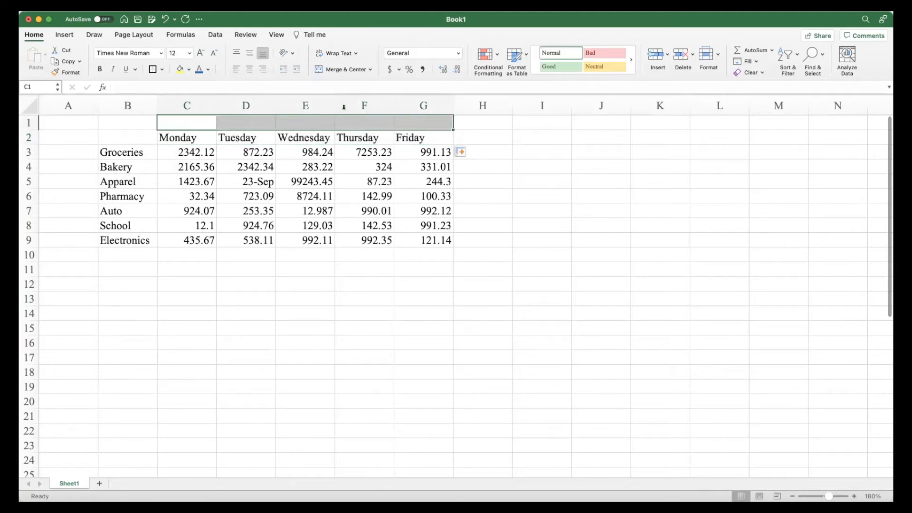
click(333, 70)
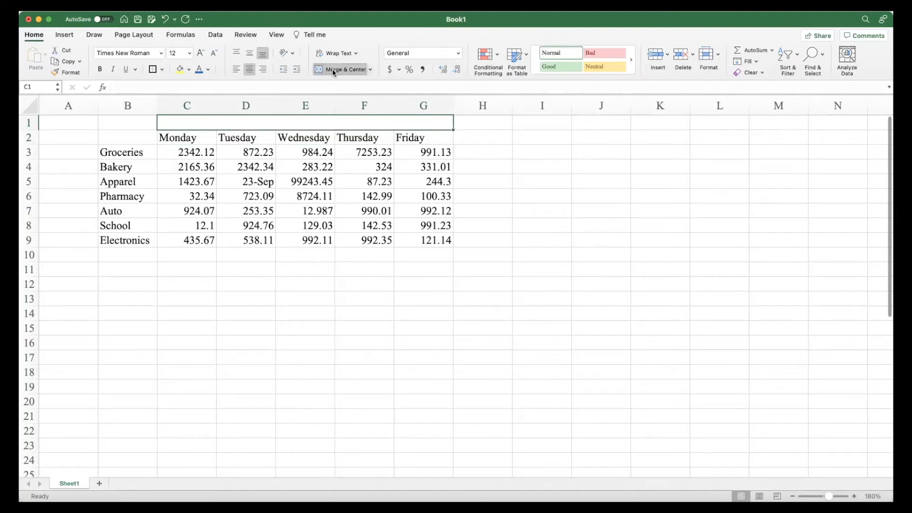
Enter the title "Day of the Week" in the merged cell above the weekday headings.
text(Daqy of T)
key(BackSpace)
key(BackSpace)
key(BackSpace)
key(BackSpace)
key(BackSpace)
key(BackSpace)
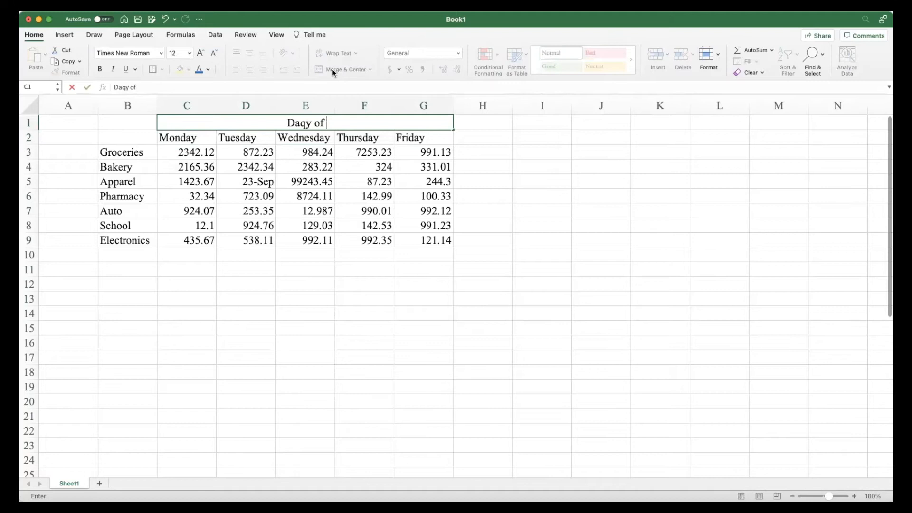
key(BackSpace)
text(y of the Week)
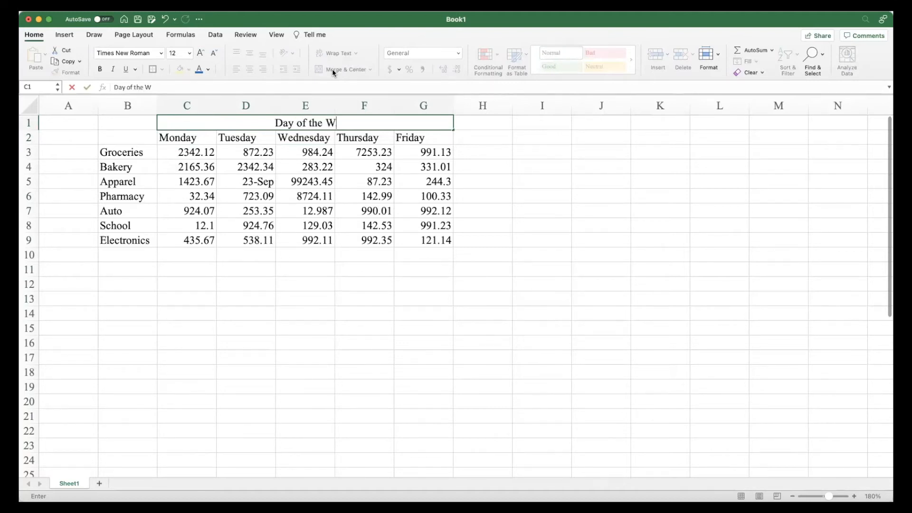
key(Return)
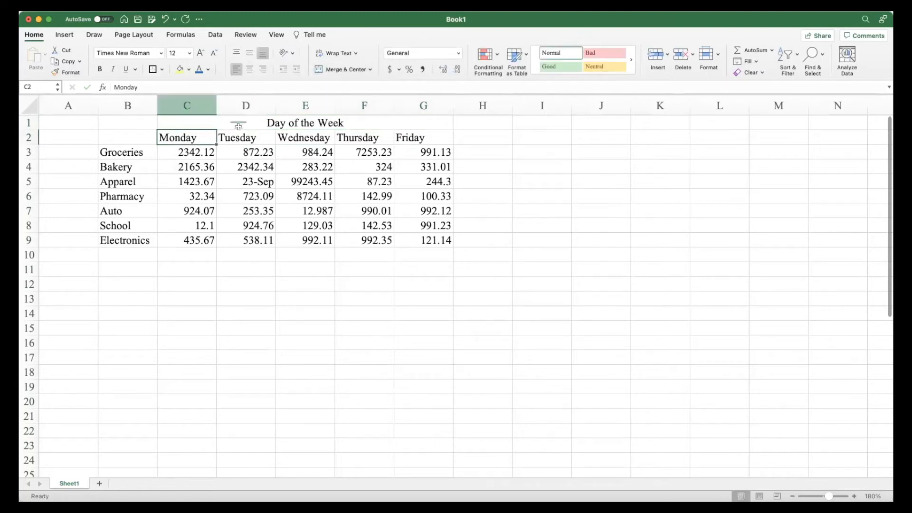
Apply the Heading 1 cell style and a yellow fill to the "Day of the Week" title.
click(238, 126)
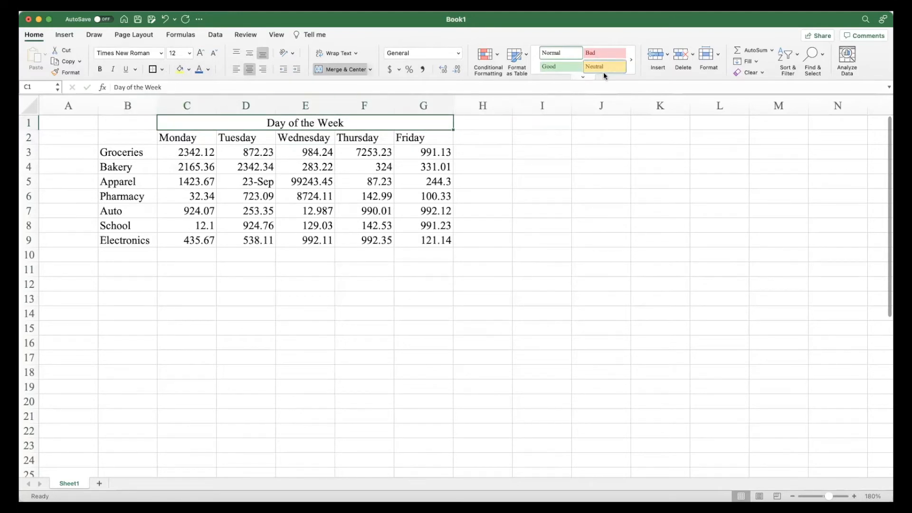
click(583, 76)
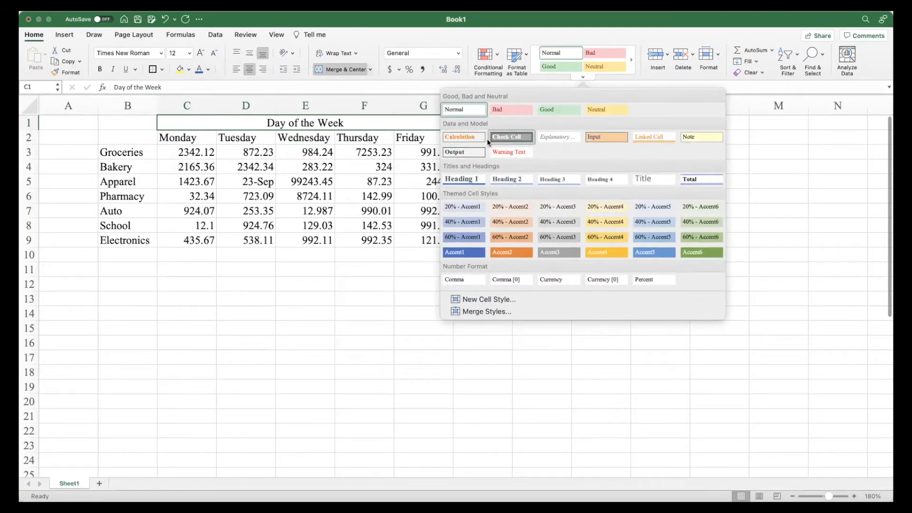
click(463, 179)
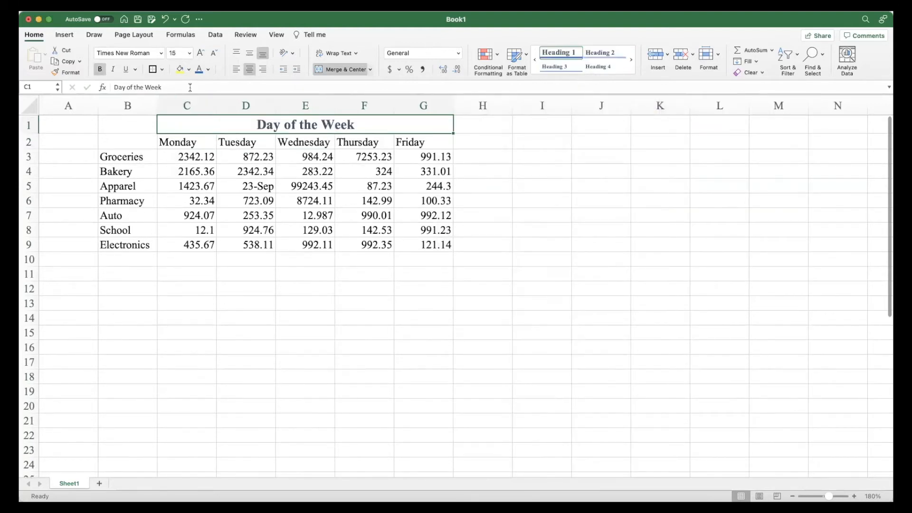
click(179, 70)
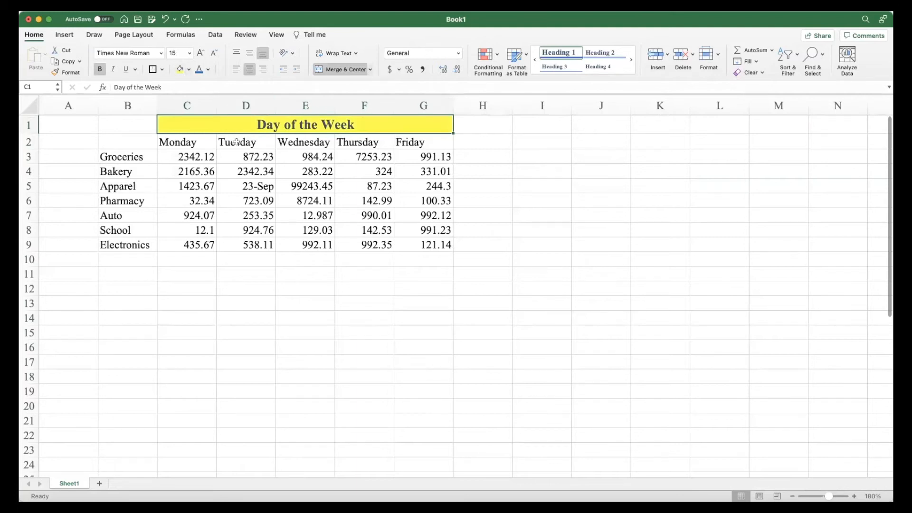
click(286, 191)
Format the Monday to Friday headings in row 2 as centered, bold, red text.
drag(178, 142, 418, 142)
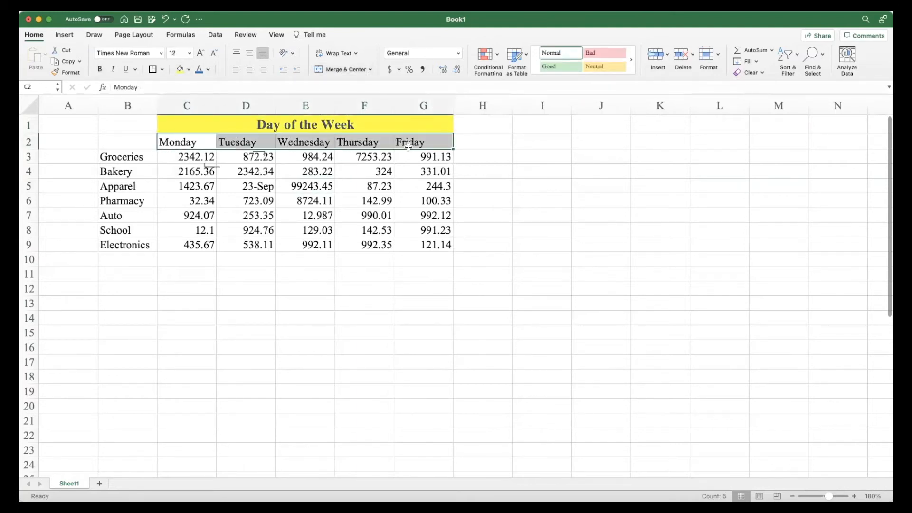
click(249, 69)
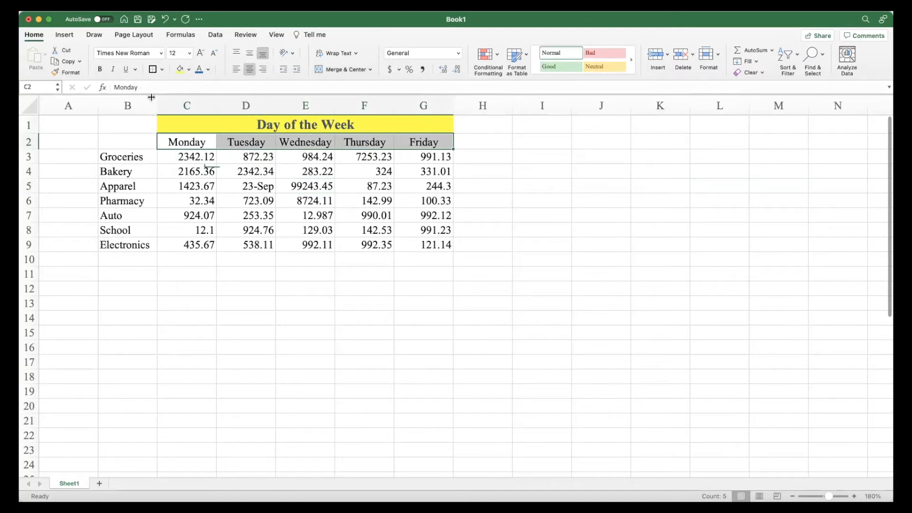
click(100, 70)
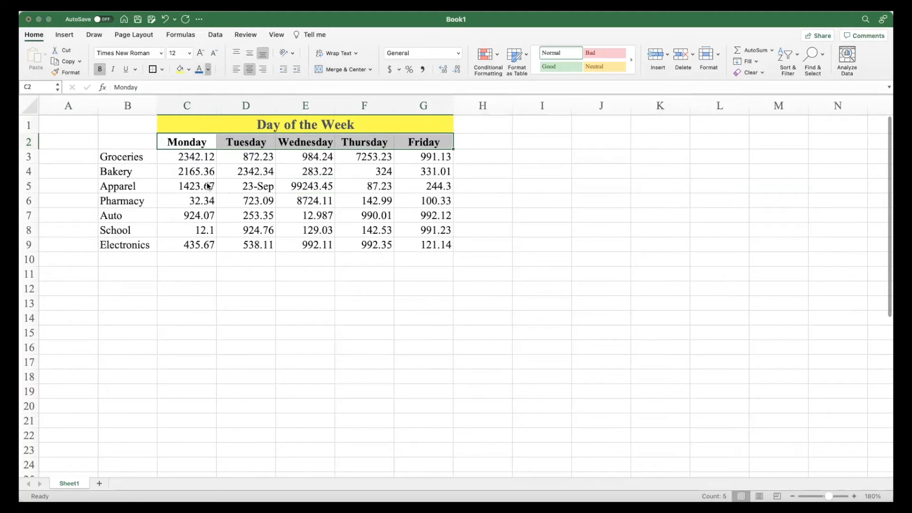
click(252, 215)
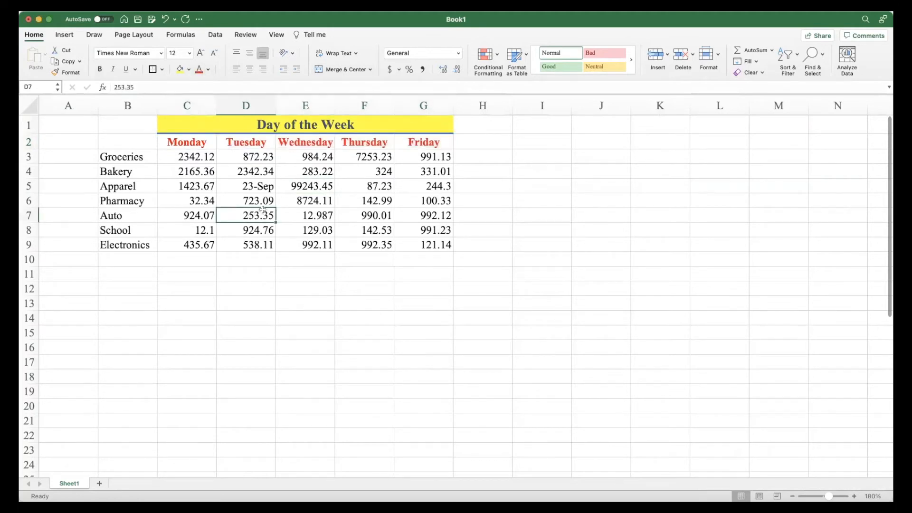
click(195, 156)
drag(195, 156, 379, 232)
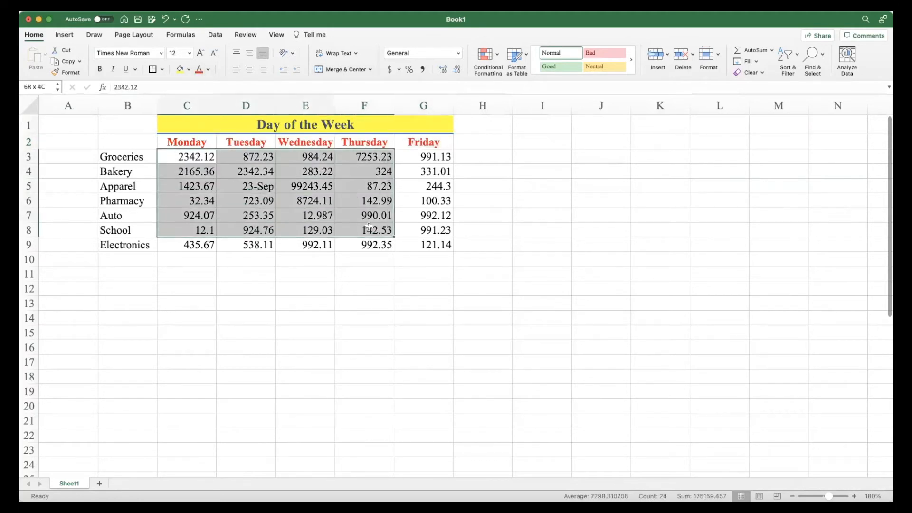
click(188, 212)
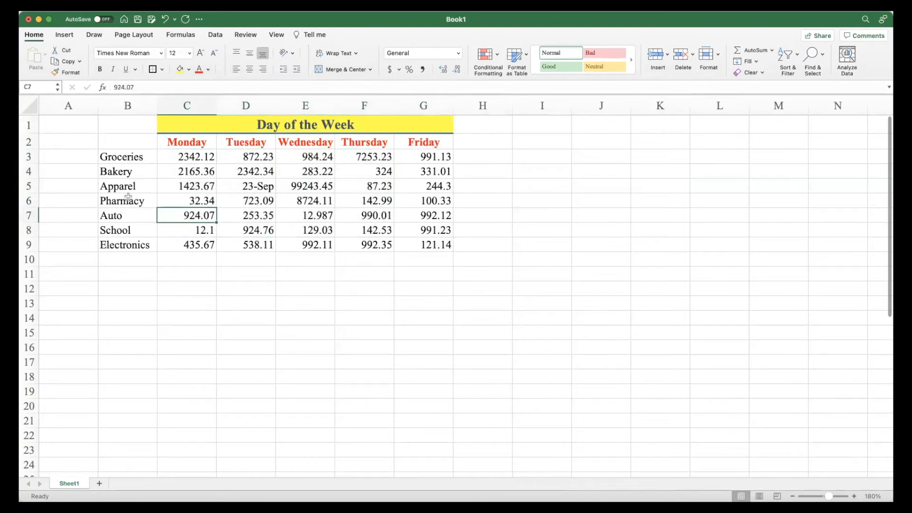
click(29, 215)
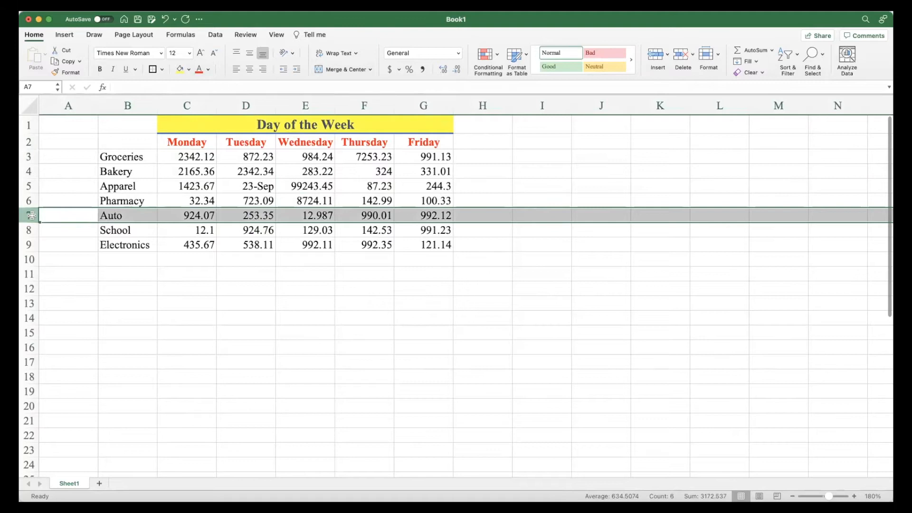
click(64, 36)
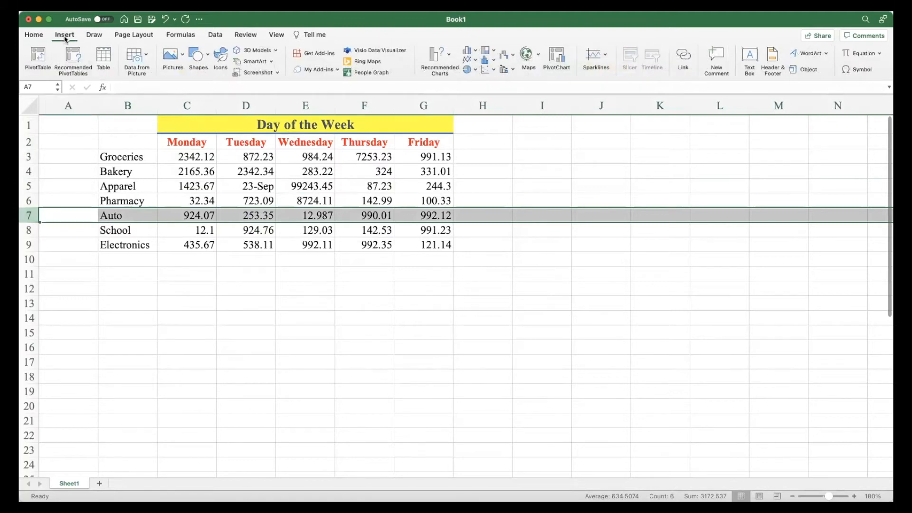
click(80, 189)
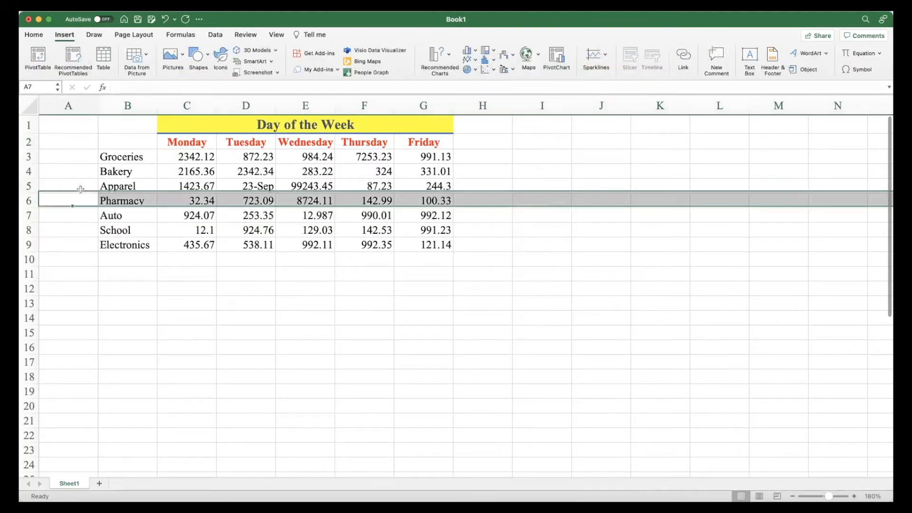
Insert a new row above Auto and label it "Photo" in column B.
click(28, 215)
right_click(28, 215)
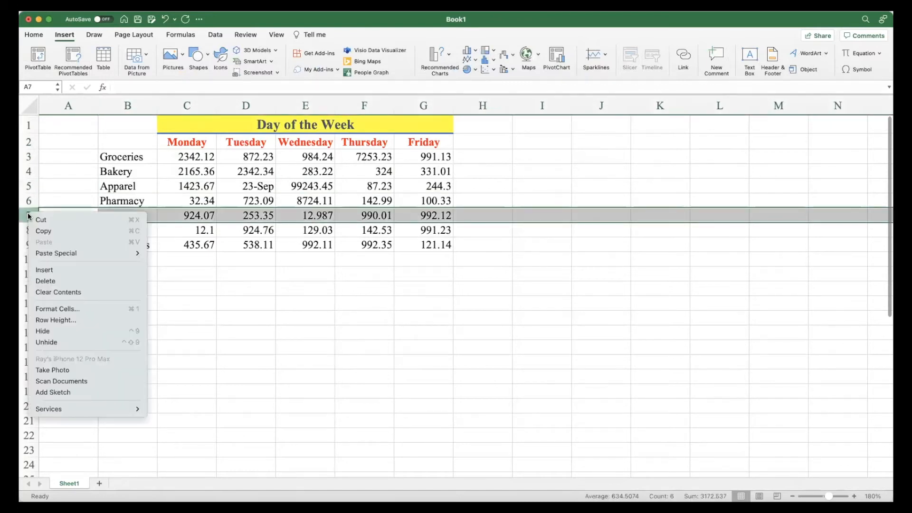
click(48, 270)
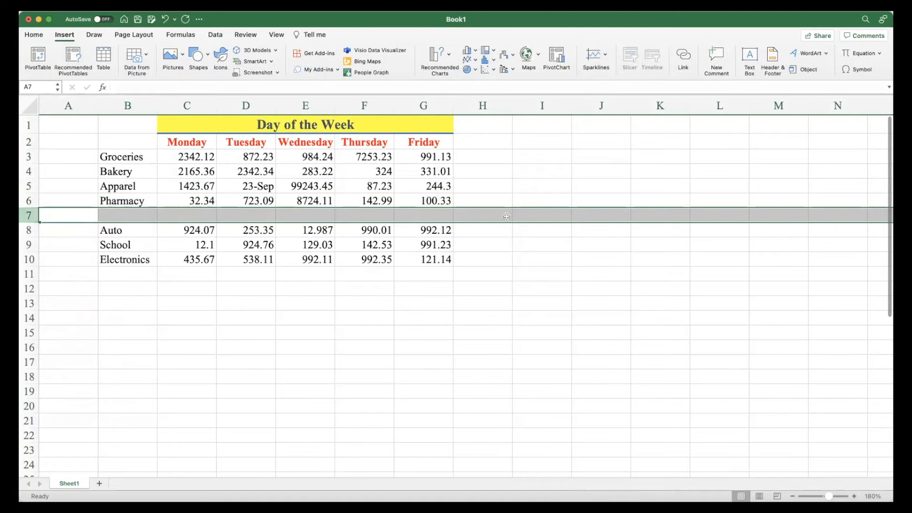
click(138, 214)
text(Photo)
key(Return)
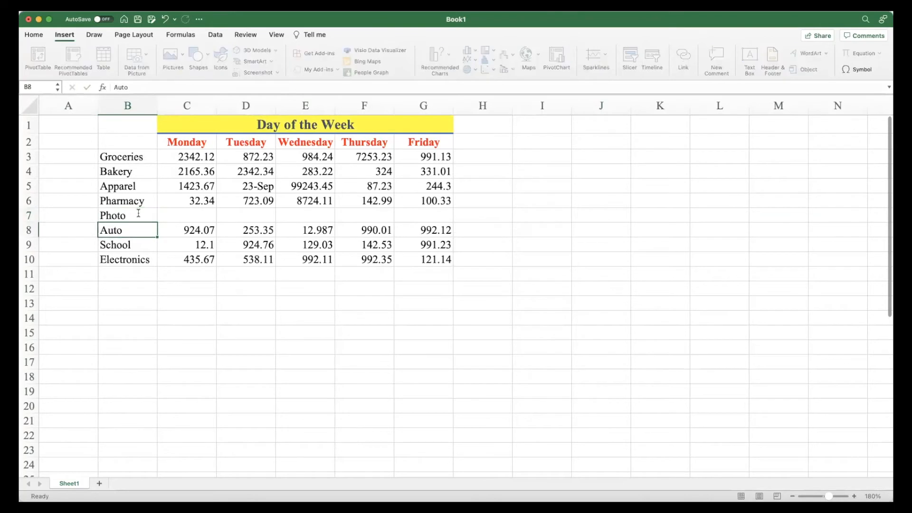
Apply the Heading 3 cell style and a blue font color to the department names in B3:B10.
drag(135, 157, 134, 259)
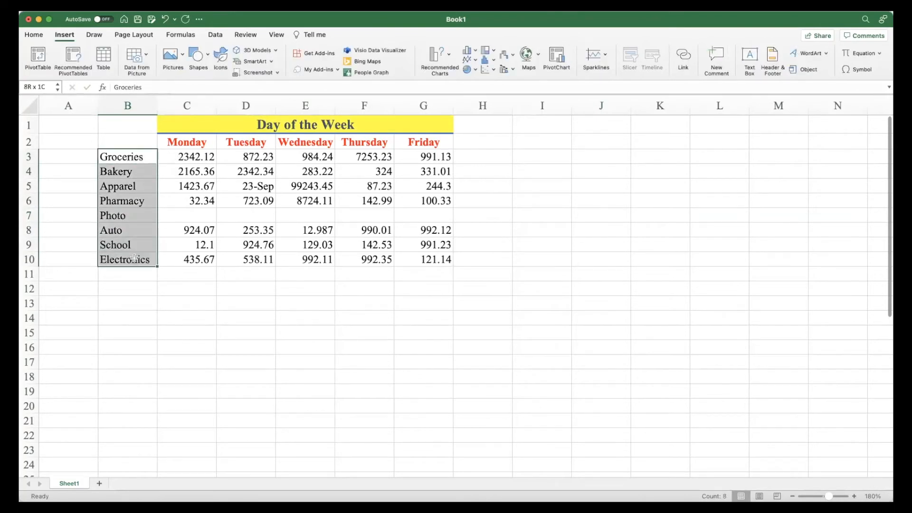
click(30, 34)
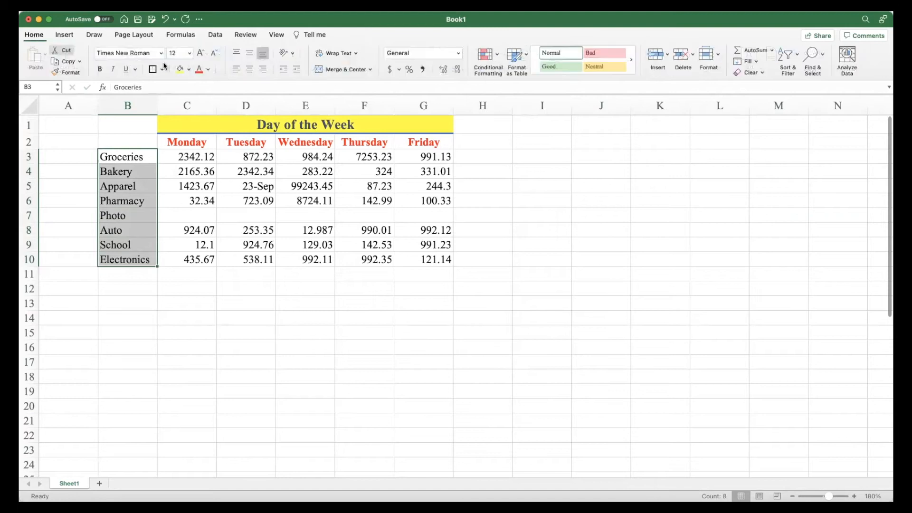
click(627, 61)
click(581, 75)
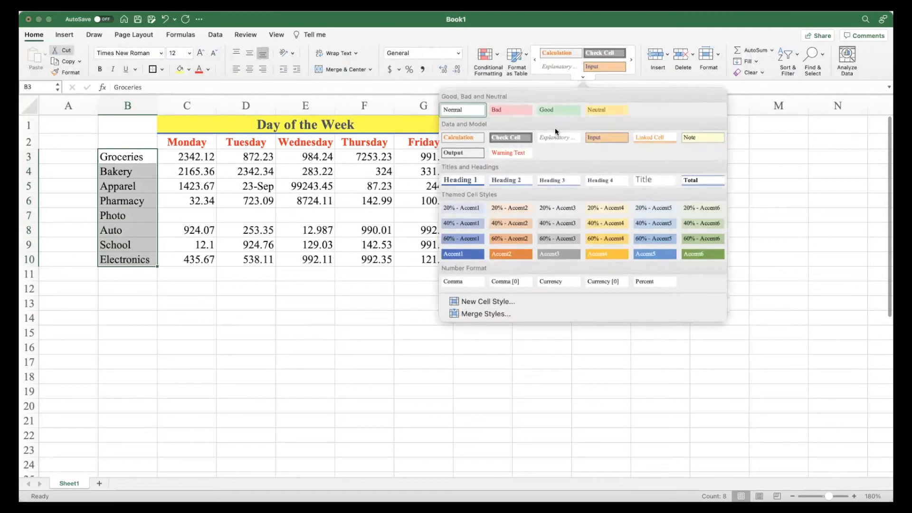
click(566, 181)
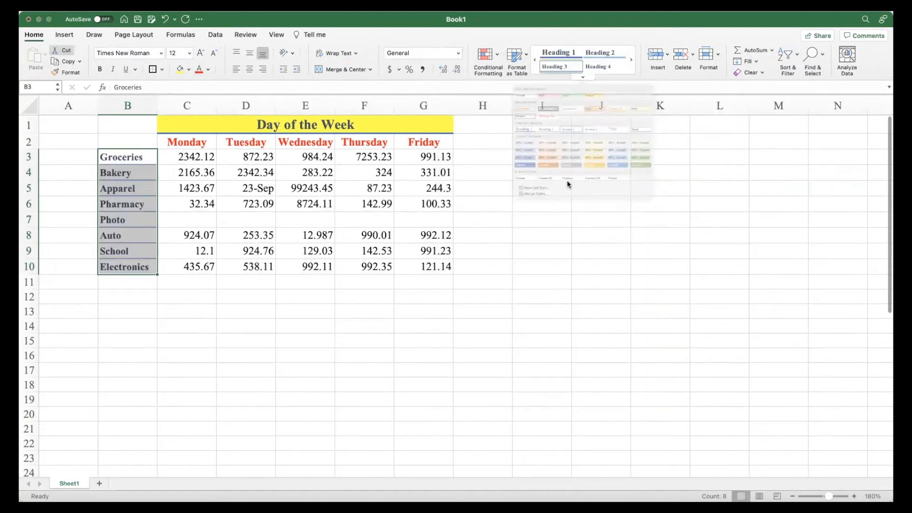
click(207, 71)
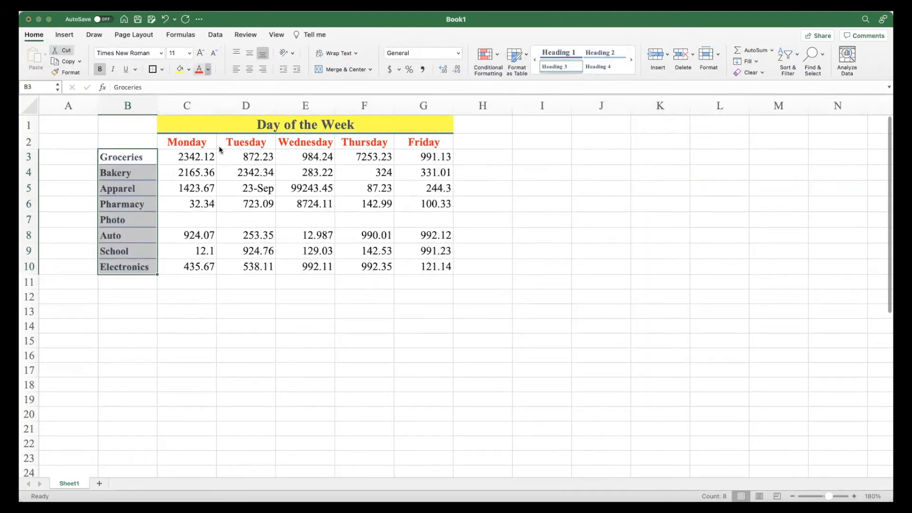
click(260, 186)
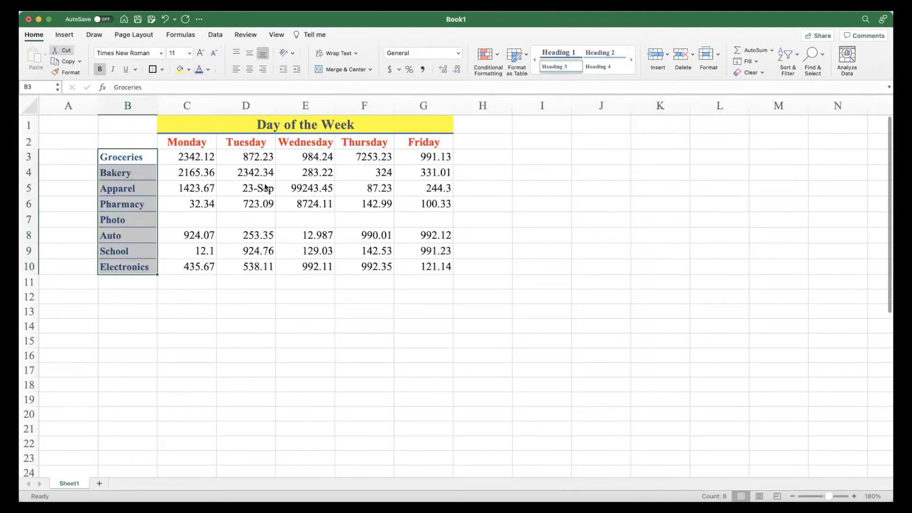
Set the department names in B3:B10 to 10-point Calibri (Body).
click(190, 53)
click(182, 89)
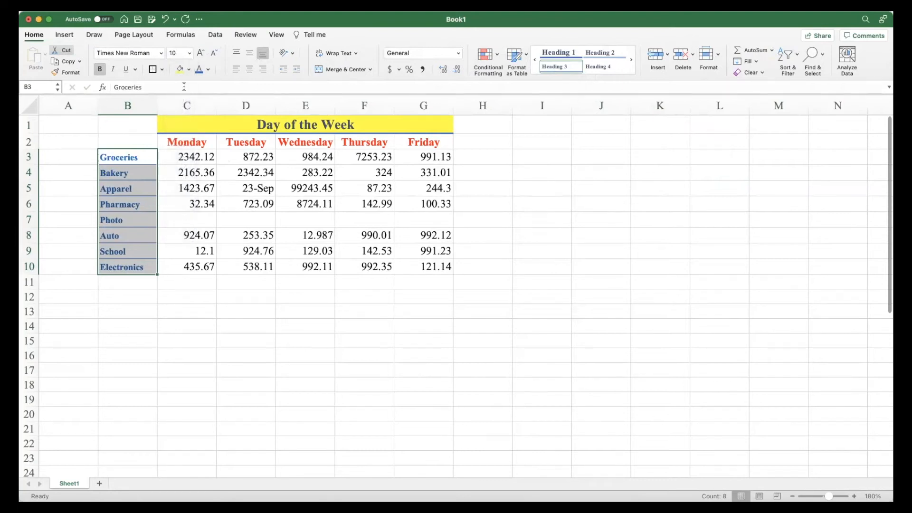
click(160, 53)
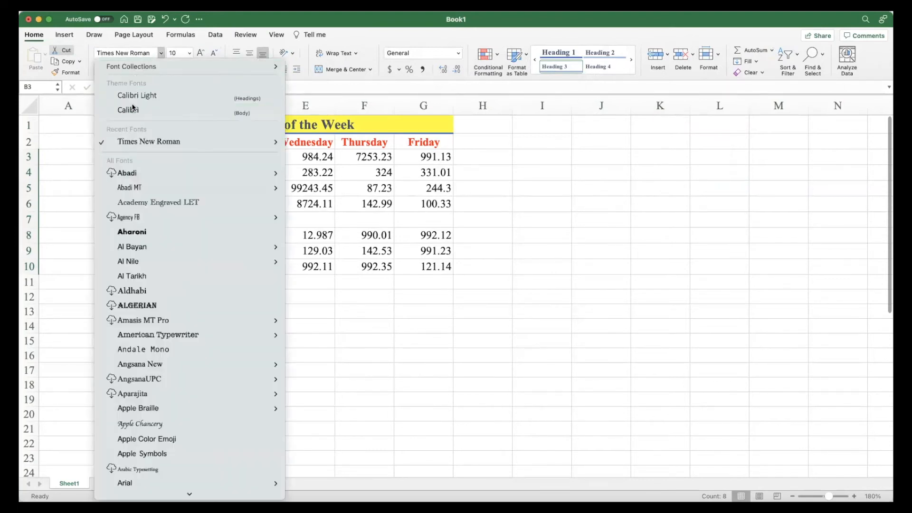
click(125, 110)
click(222, 231)
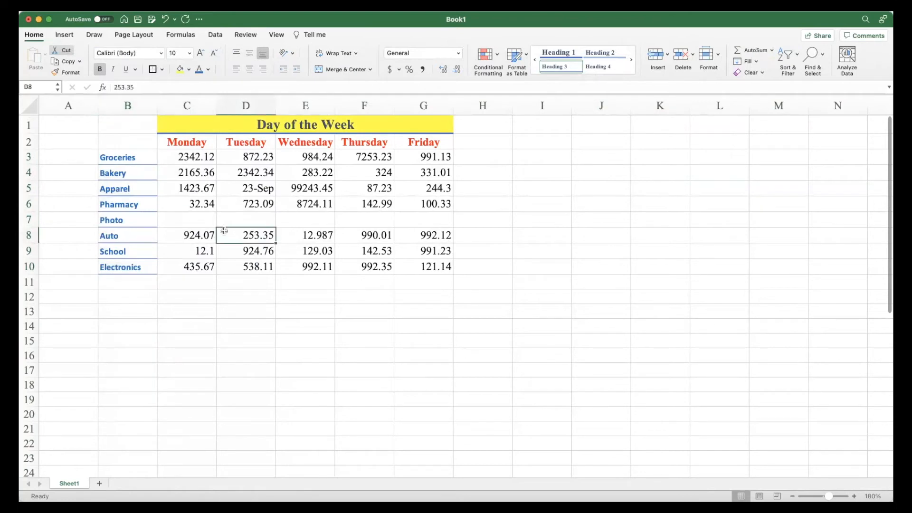
Give the department names in B3:B10 a thick black outline border and remove the horizontal lines between them.
drag(139, 155, 136, 263)
right_click(136, 263)
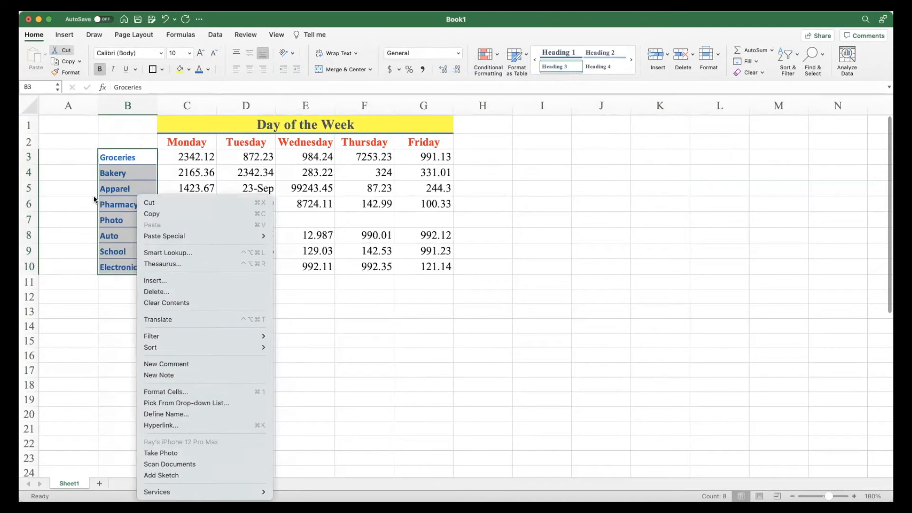
click(178, 392)
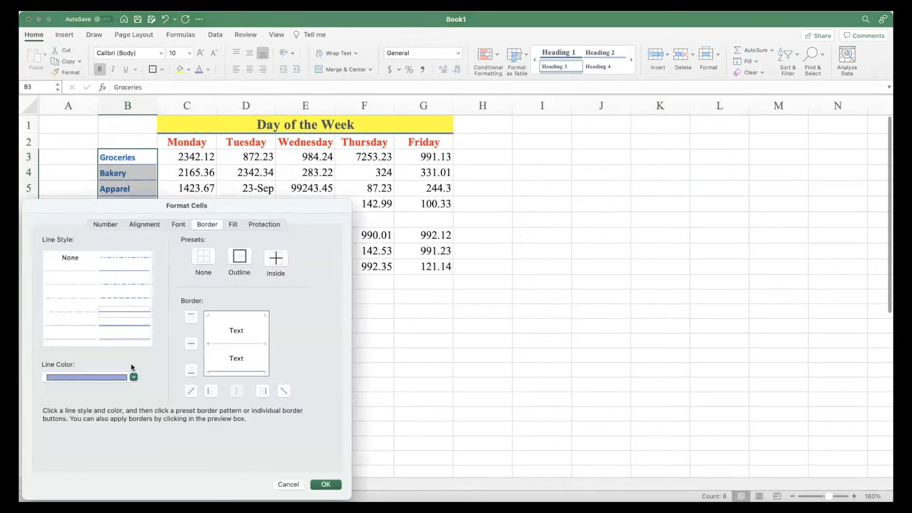
click(131, 376)
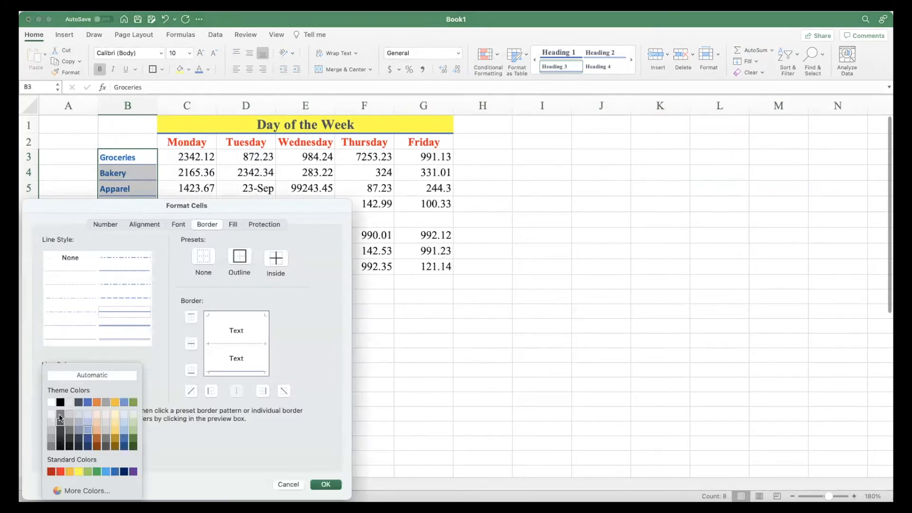
click(59, 401)
click(136, 326)
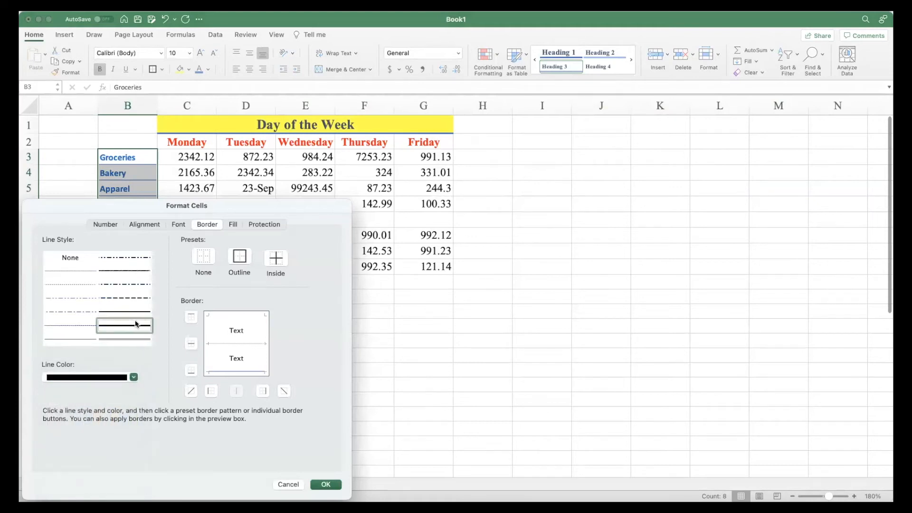
click(237, 256)
click(191, 344)
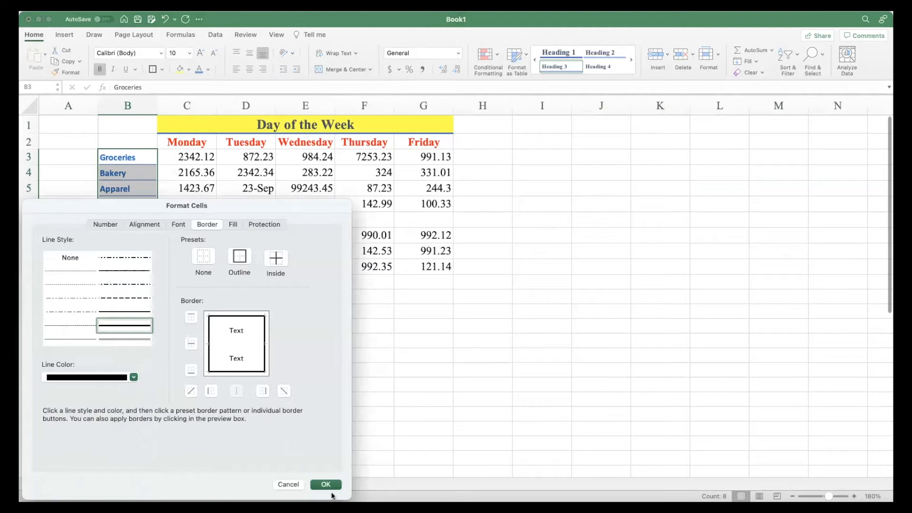
click(332, 483)
click(204, 322)
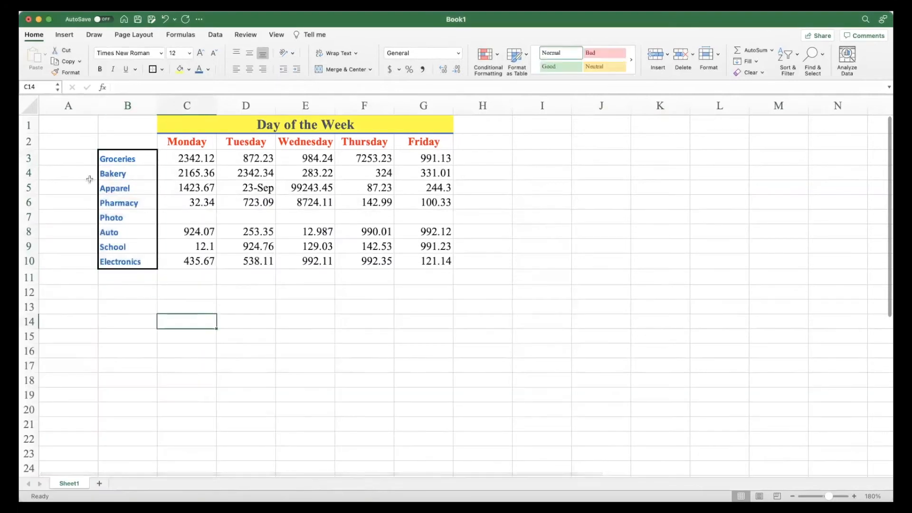
Put a thin outline border around the title and weekday headings in C1:G2 and remove the horizontal line between them.
drag(269, 126, 274, 139)
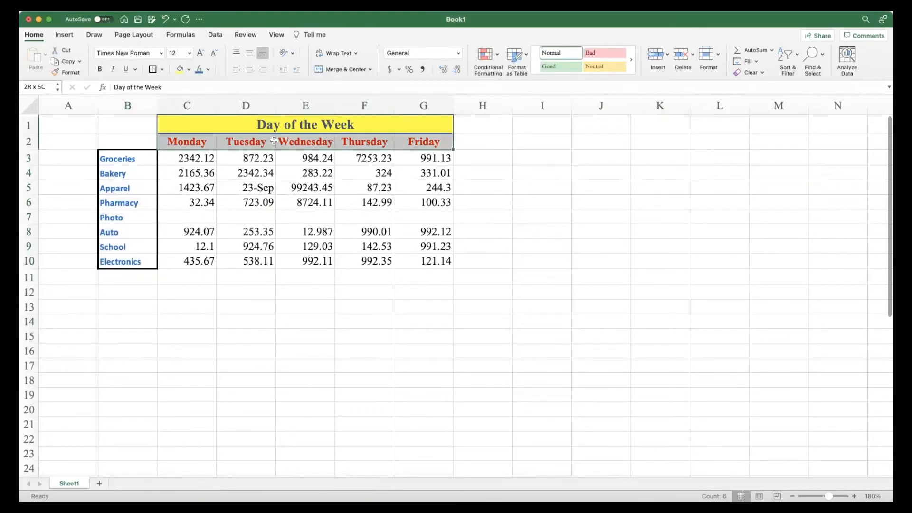
right_click(274, 140)
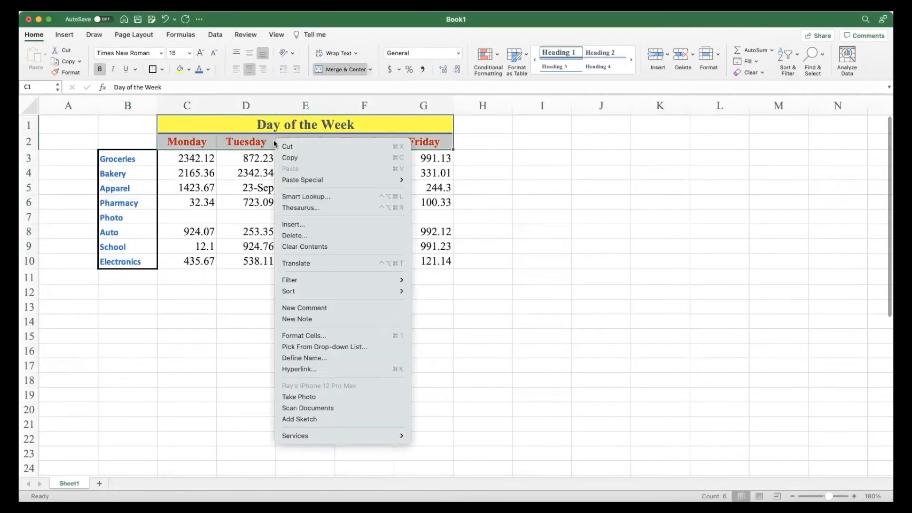
click(307, 338)
click(368, 245)
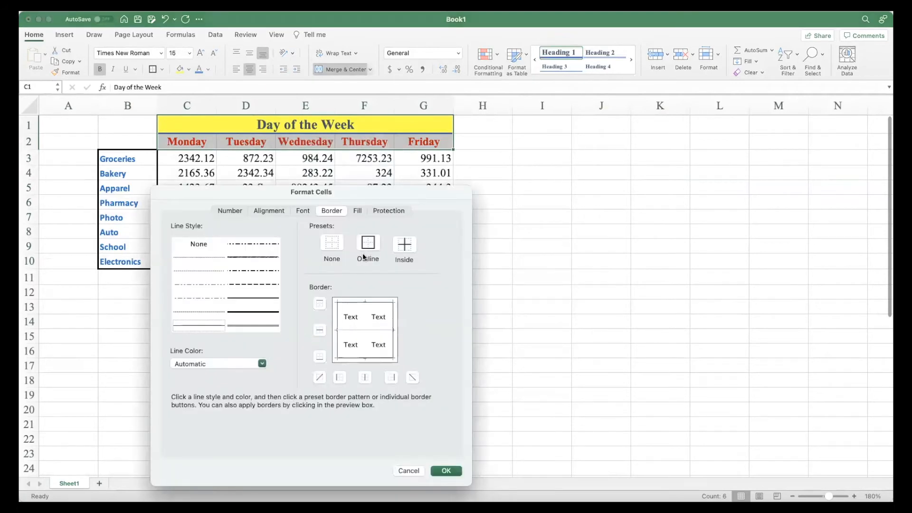
click(318, 329)
click(445, 470)
click(373, 300)
click(195, 155)
drag(196, 155, 442, 258)
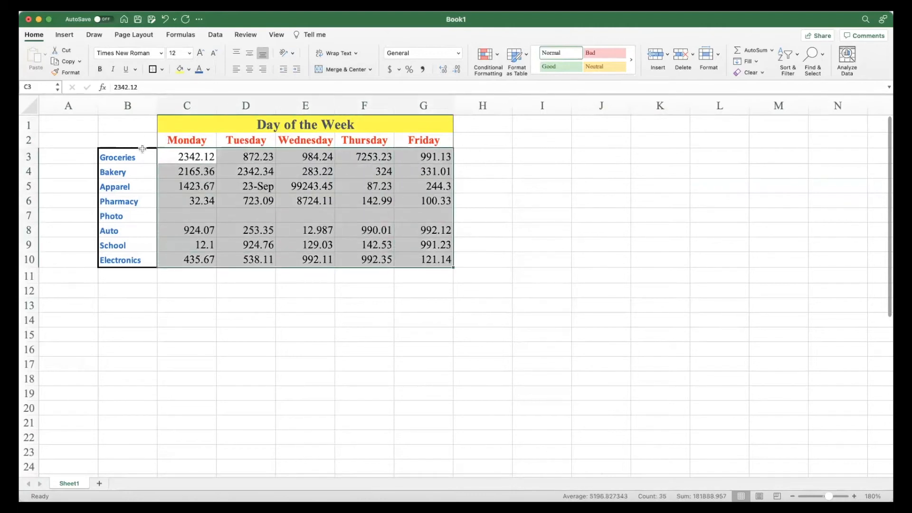
Apply a thick outline border around the title and weekday headings in C1:G2.
drag(202, 128, 205, 140)
right_click(205, 139)
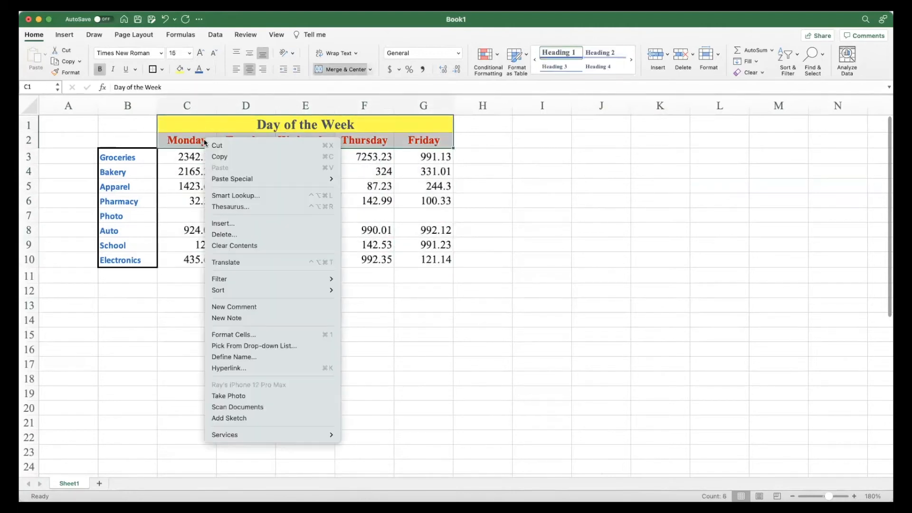
click(232, 332)
click(186, 308)
click(291, 236)
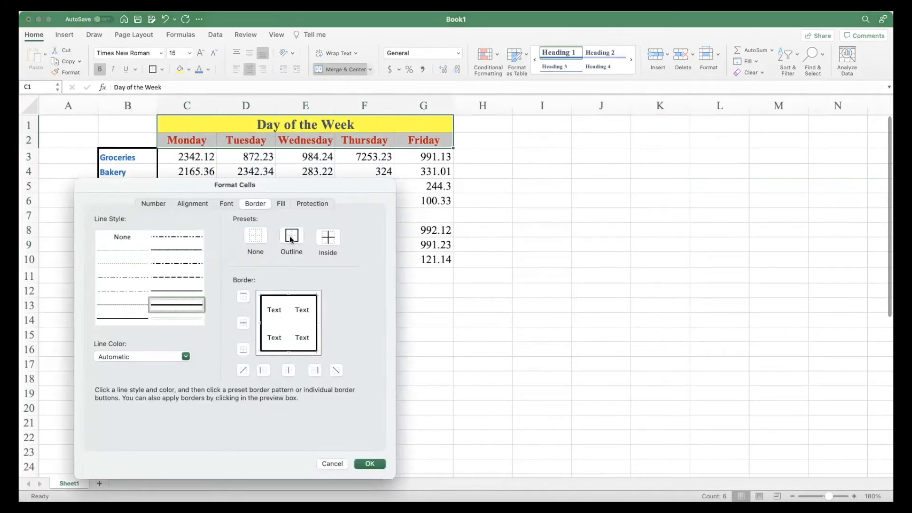
click(360, 463)
click(306, 304)
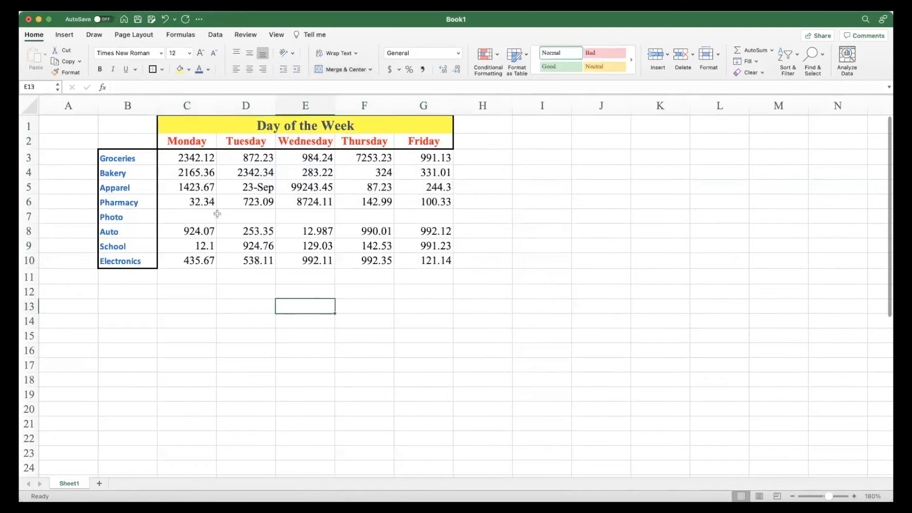
Give the figures in C3:G10 a thick black outline border and thin inside gridlines.
drag(193, 158, 413, 261)
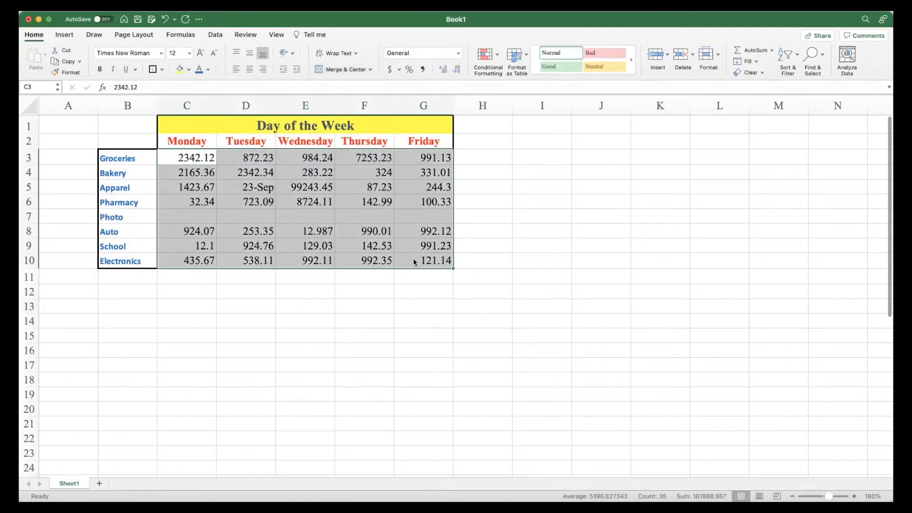
right_click(413, 261)
click(435, 391)
click(455, 257)
click(291, 270)
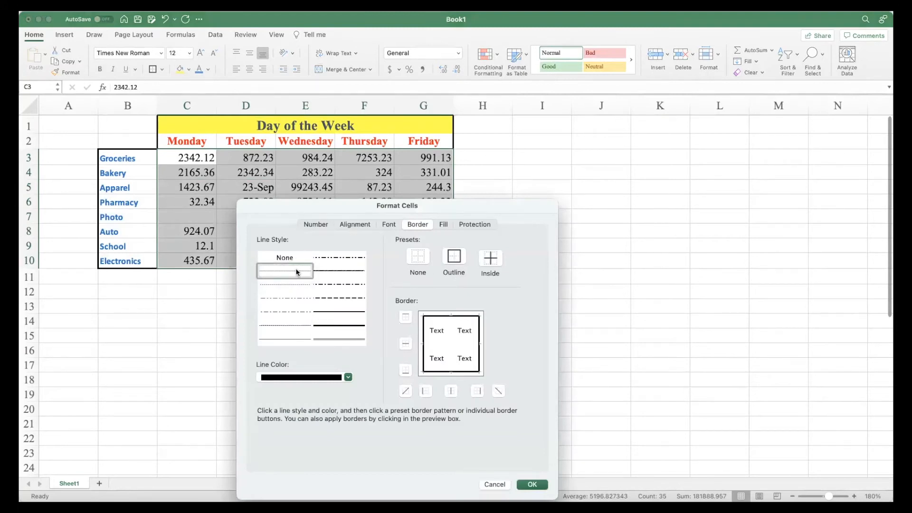
click(486, 261)
click(532, 484)
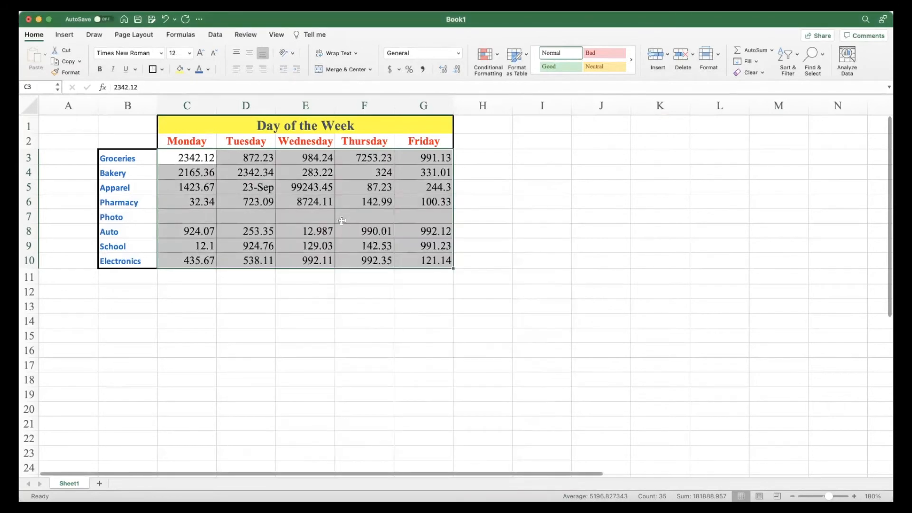
click(312, 288)
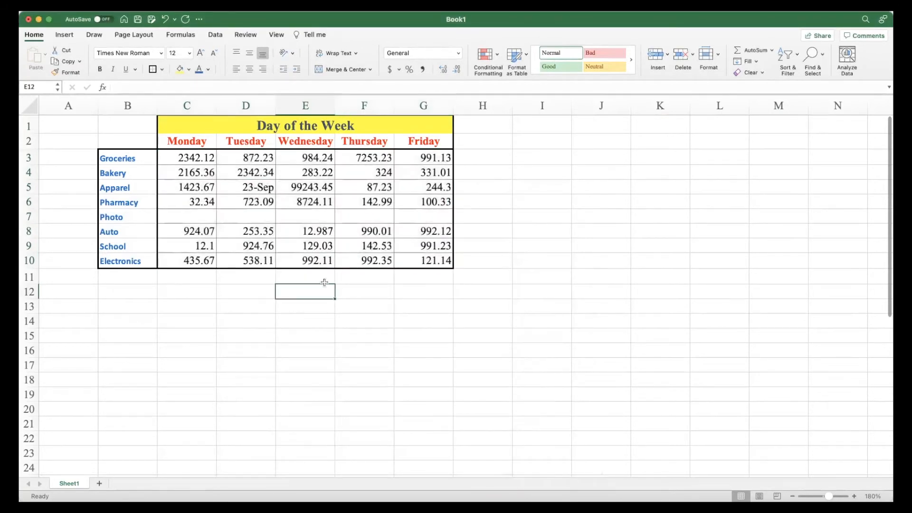
Format the figures in C3:G10 with the Accounting dollar number format.
drag(196, 158, 423, 256)
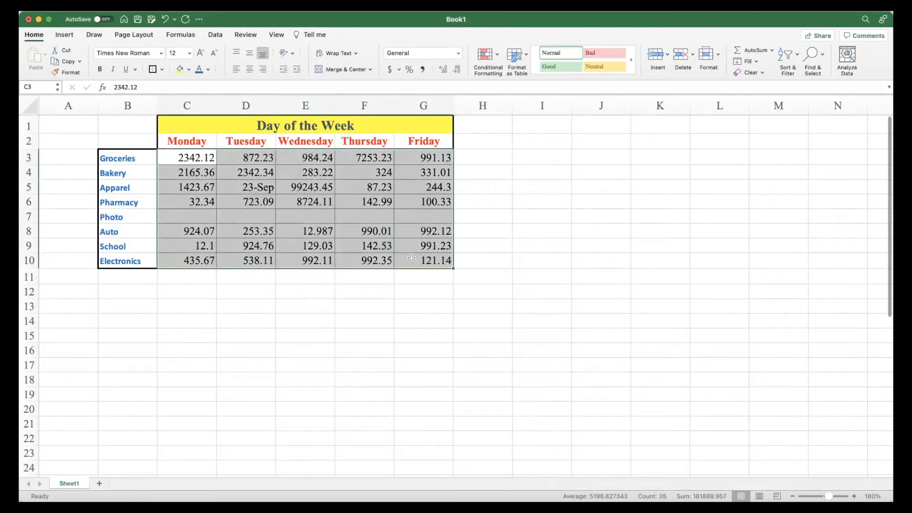
click(392, 69)
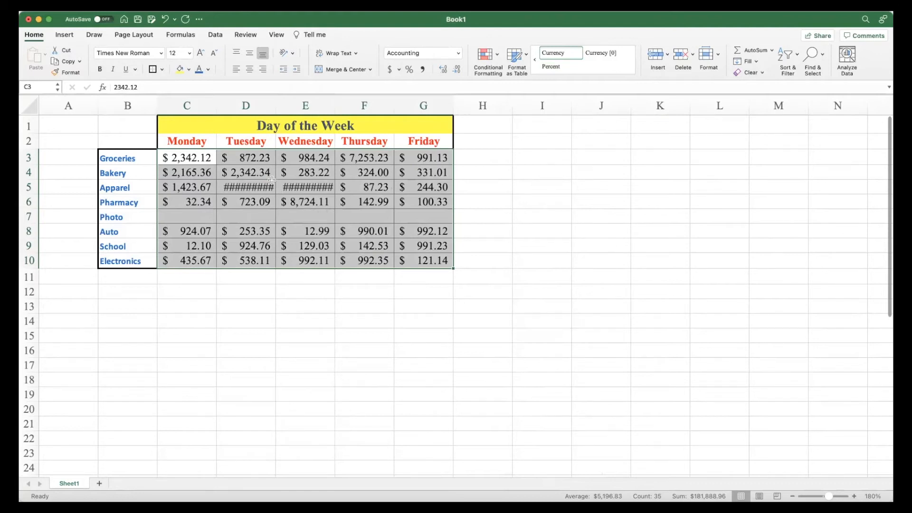
click(205, 184)
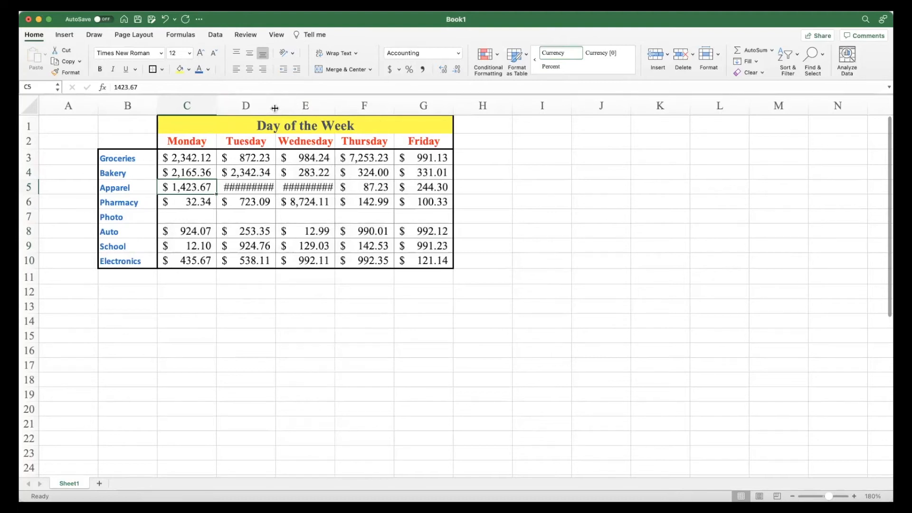
AutoFit the widths of the Tuesday and Wednesday columns to their contents.
drag(274, 108, 246, 111)
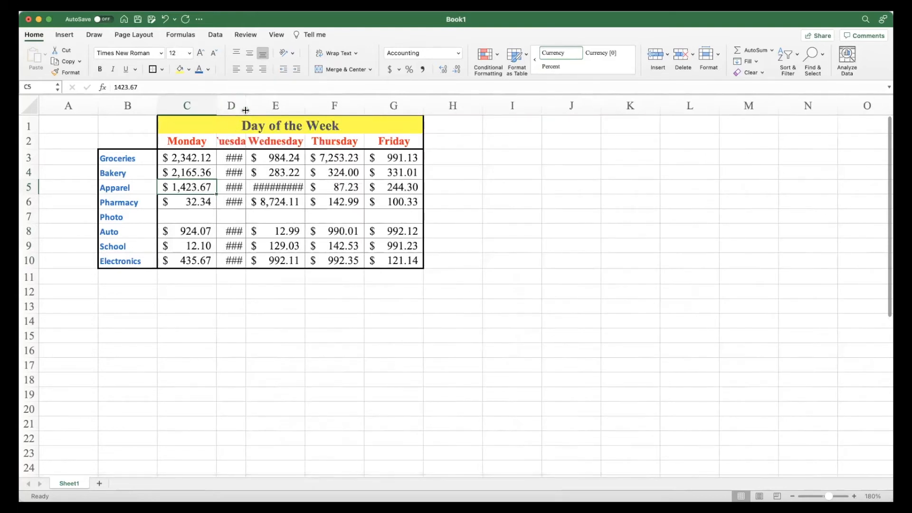
double_click(246, 110)
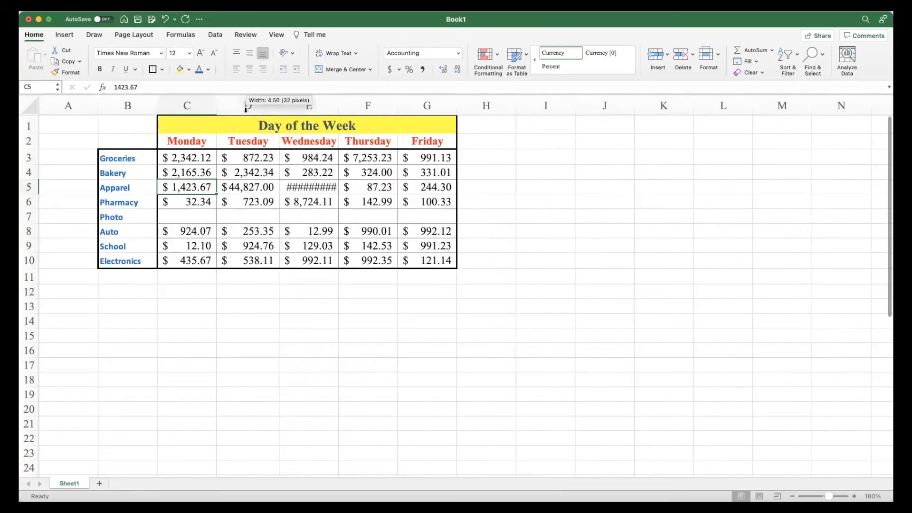
double_click(335, 111)
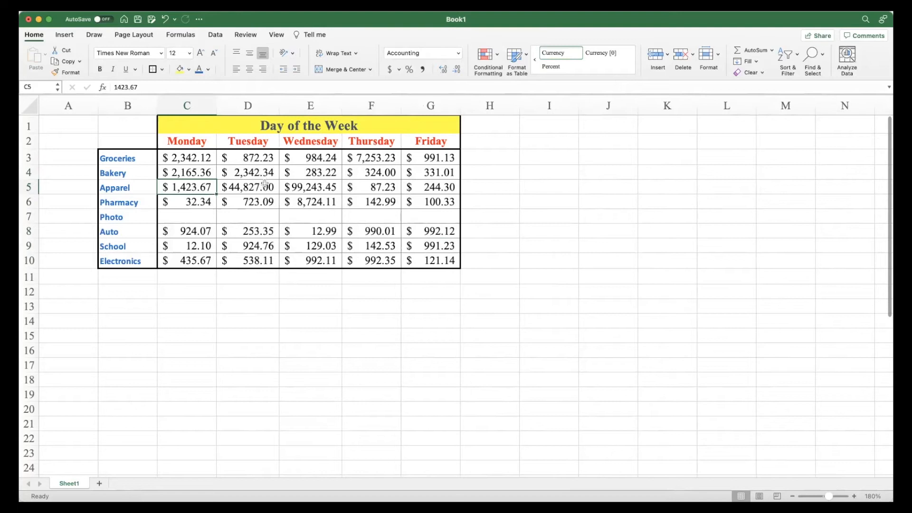
Enter the label Total in cell B12, below the department names.
click(138, 292)
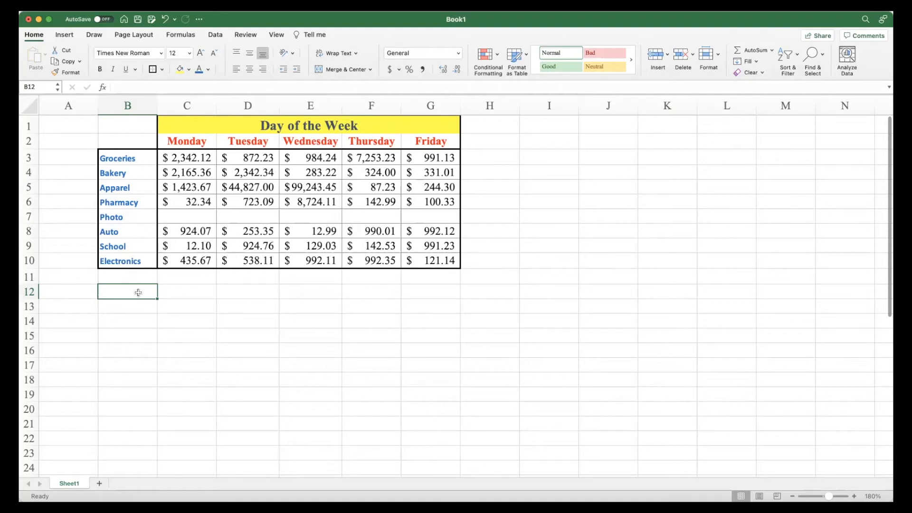
text(Total)
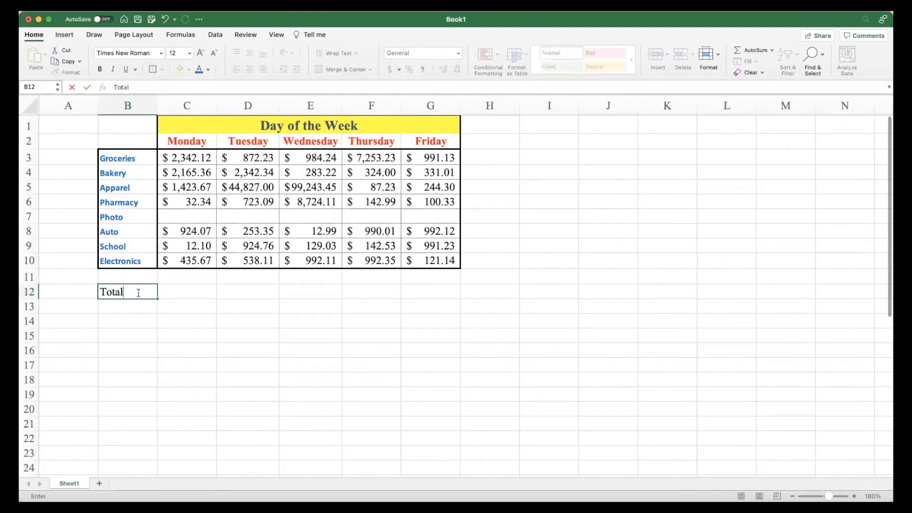
key(Tab)
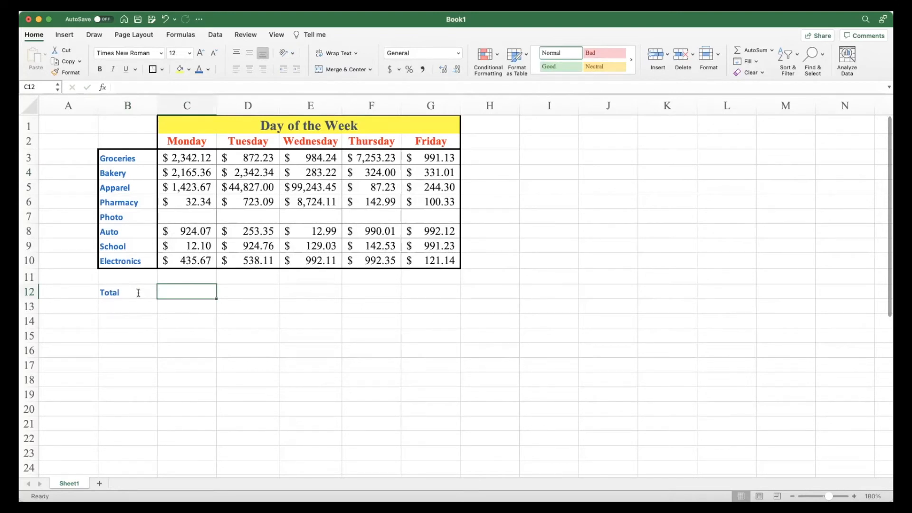
text(=)
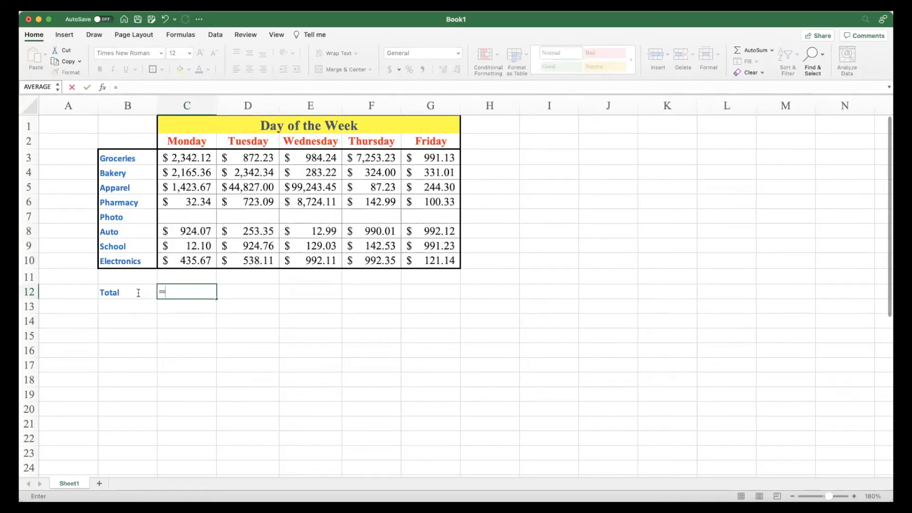
click(177, 160)
text(+)
scroll(177, 160, right, 1)
click(180, 172)
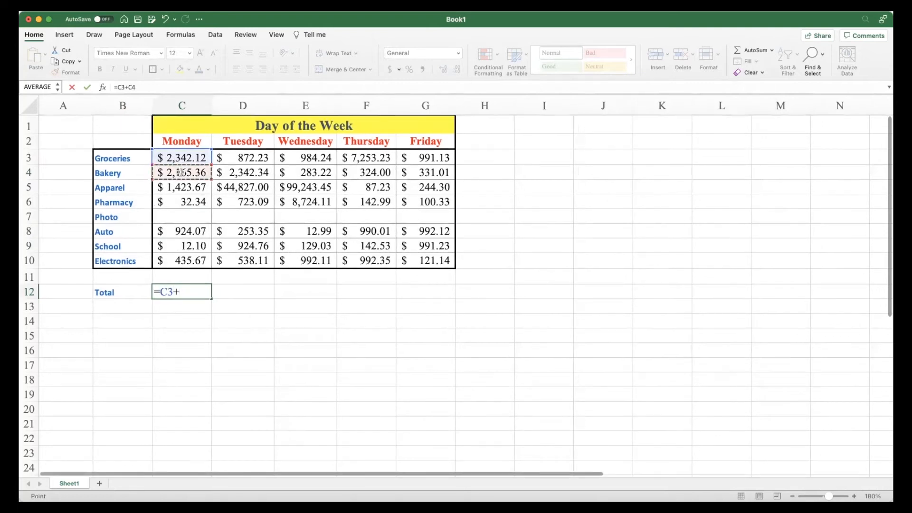
text(+)
click(182, 187)
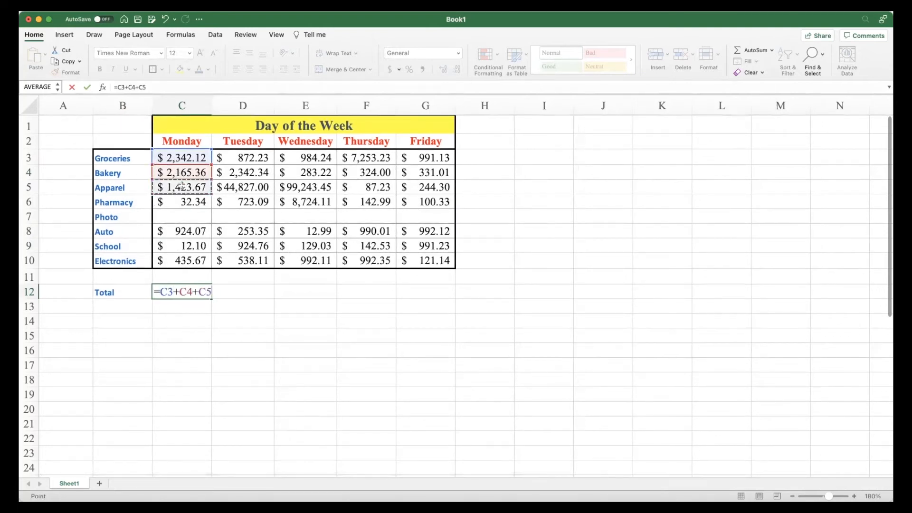
text(+)
click(183, 202)
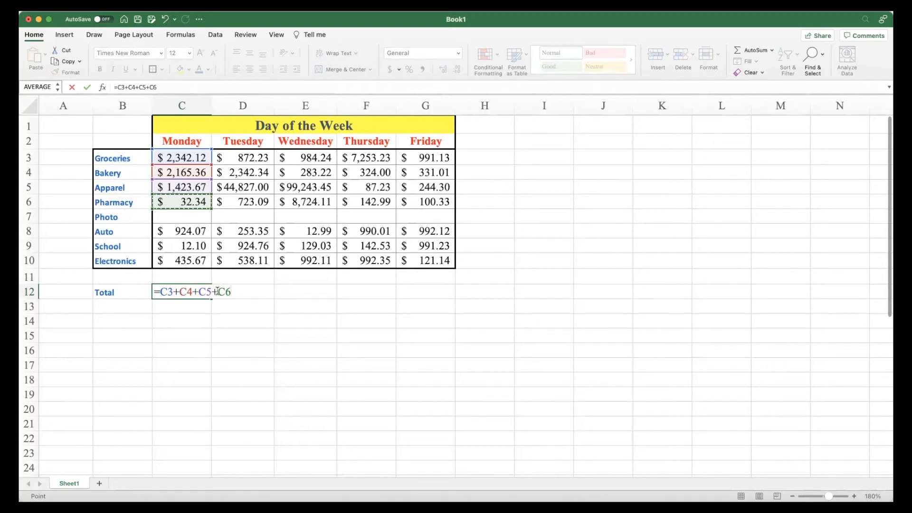
key(Escape)
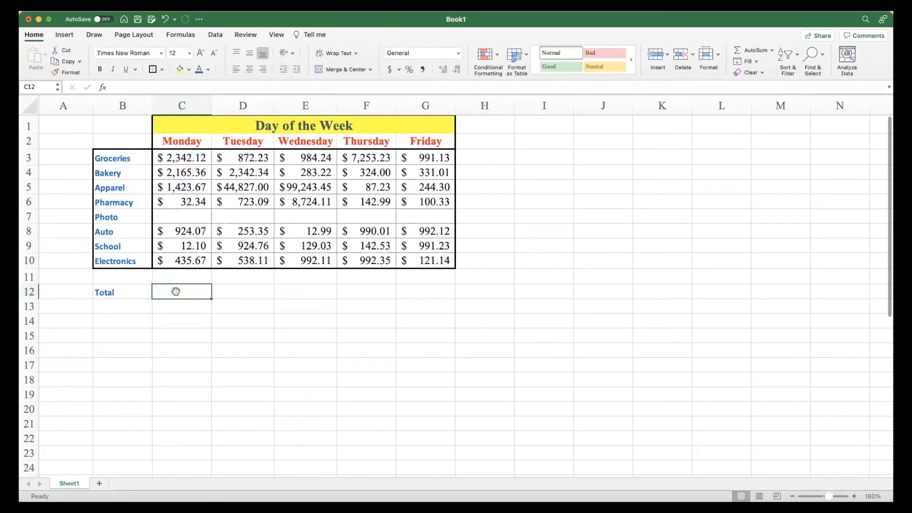
Total the Monday figures in C12 with the formula =SUM(C3:C10).
text(=)
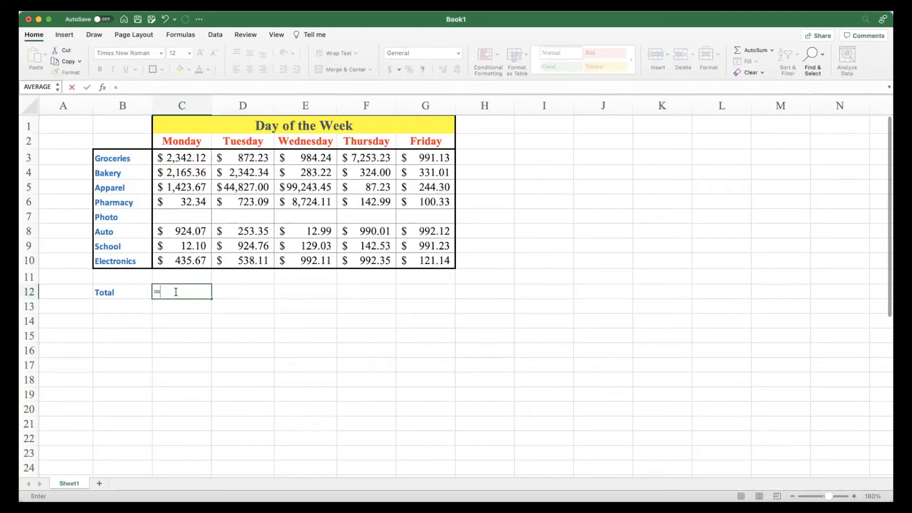
text(SUM()
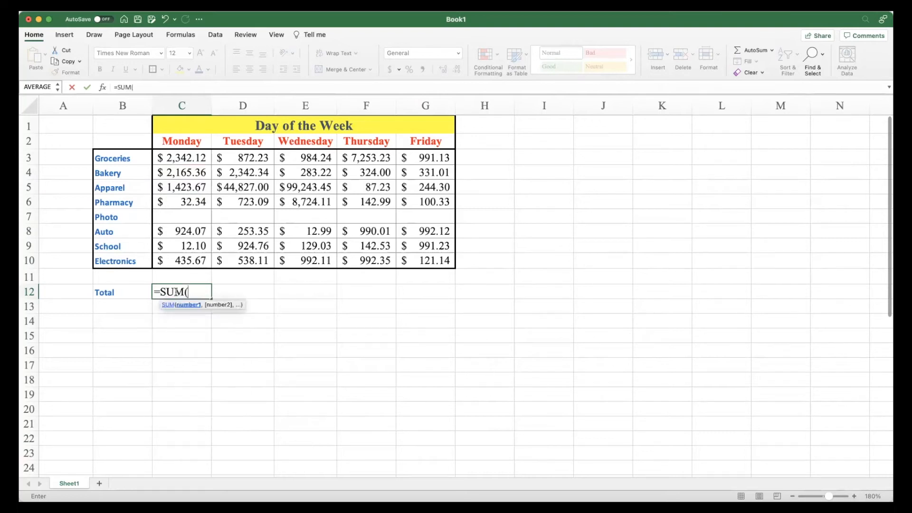
drag(193, 158, 193, 257)
text())
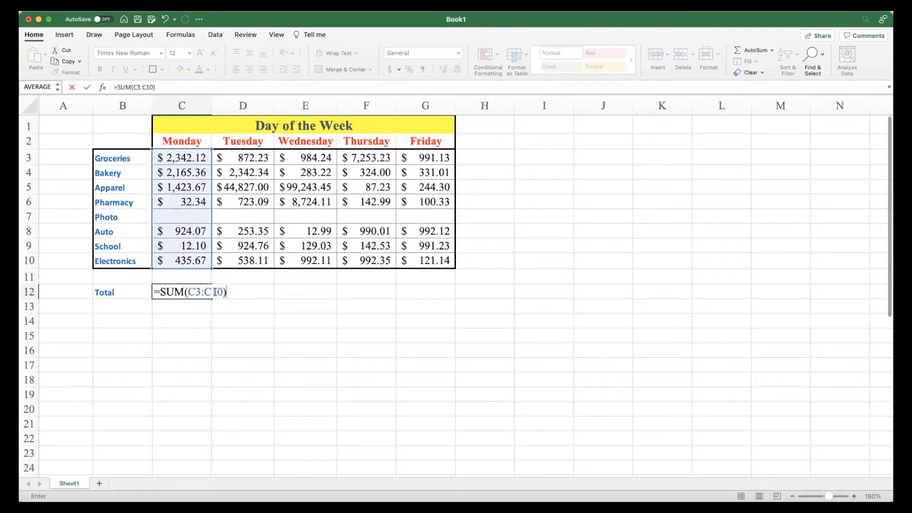
key(Return)
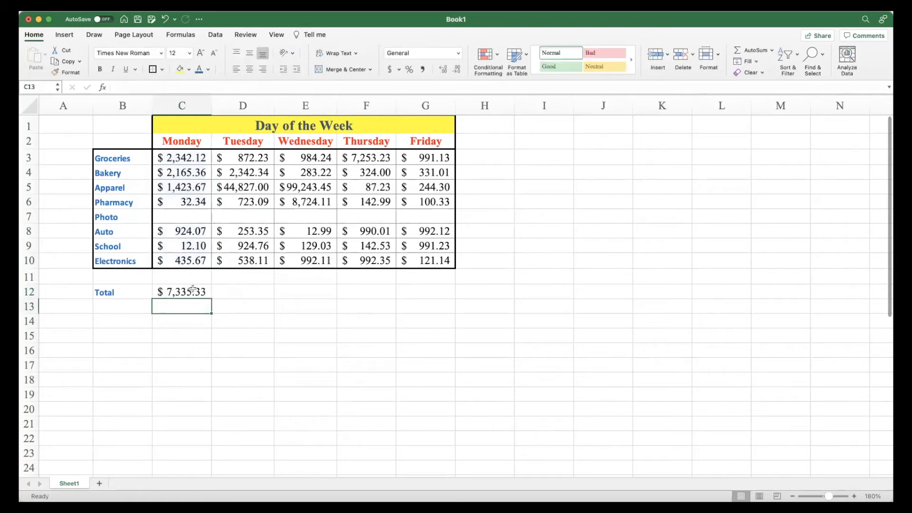
Make the entire Total row, row 12, bold.
click(28, 292)
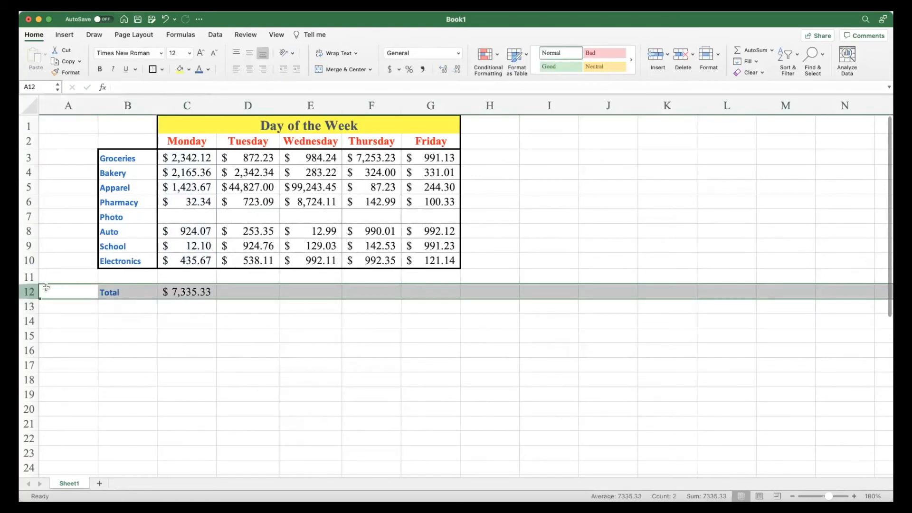
click(100, 70)
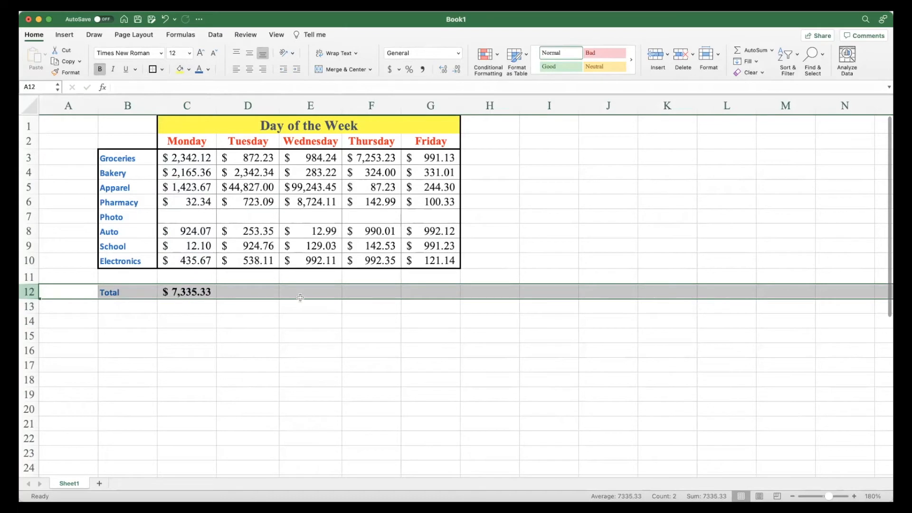
click(199, 290)
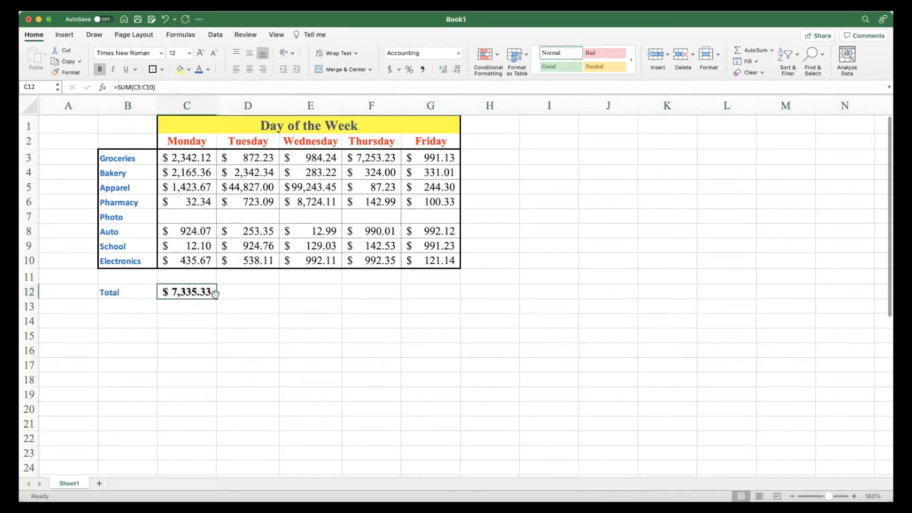
Enter 100 as the Monday figure for Photo in C7.
click(188, 218)
text(100)
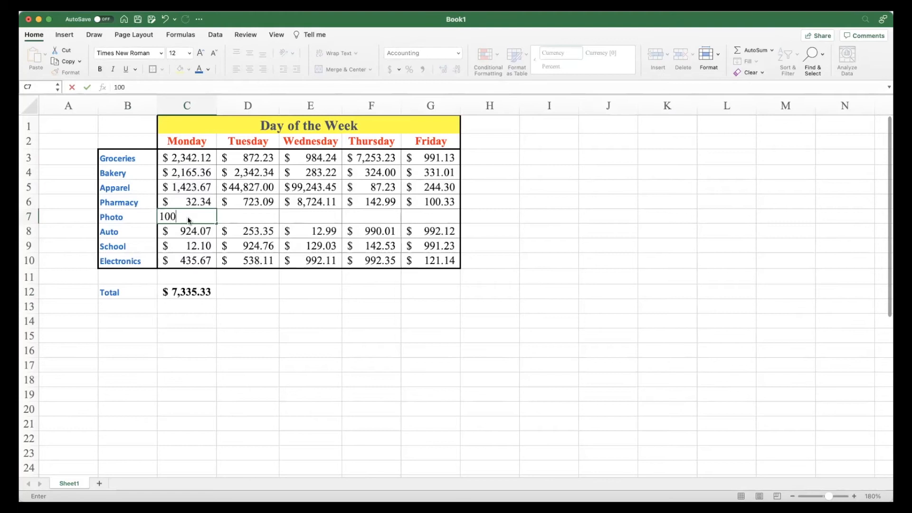
key(Return)
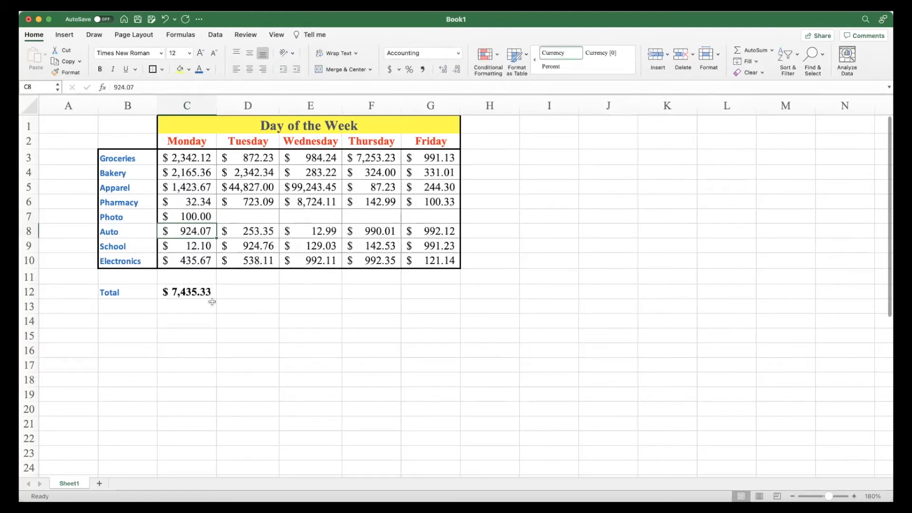
Change the Monday figure for Bakery in C4 to 2265.12 and check the Monday total.
click(190, 173)
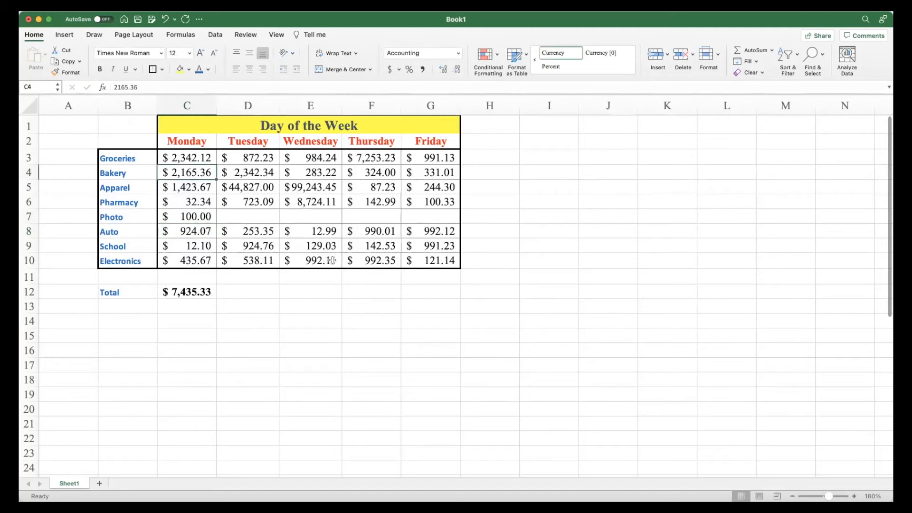
text(2265.12)
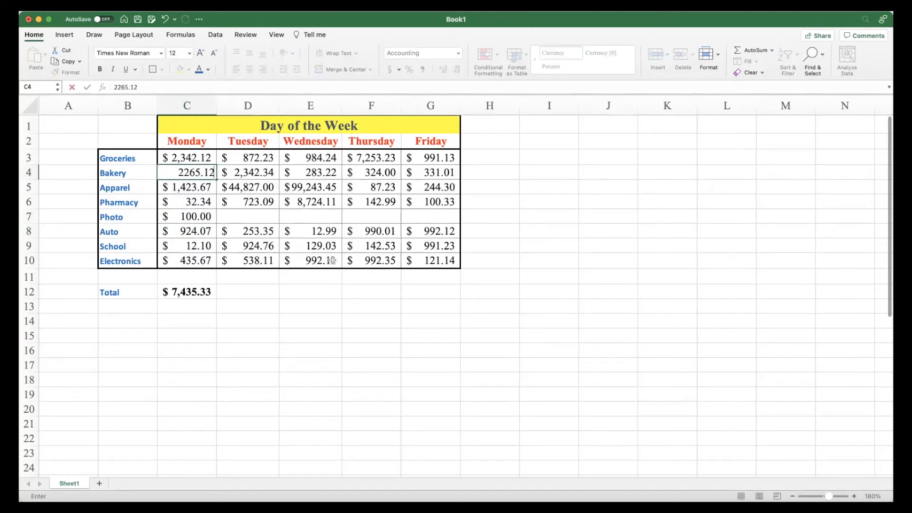
key(Return)
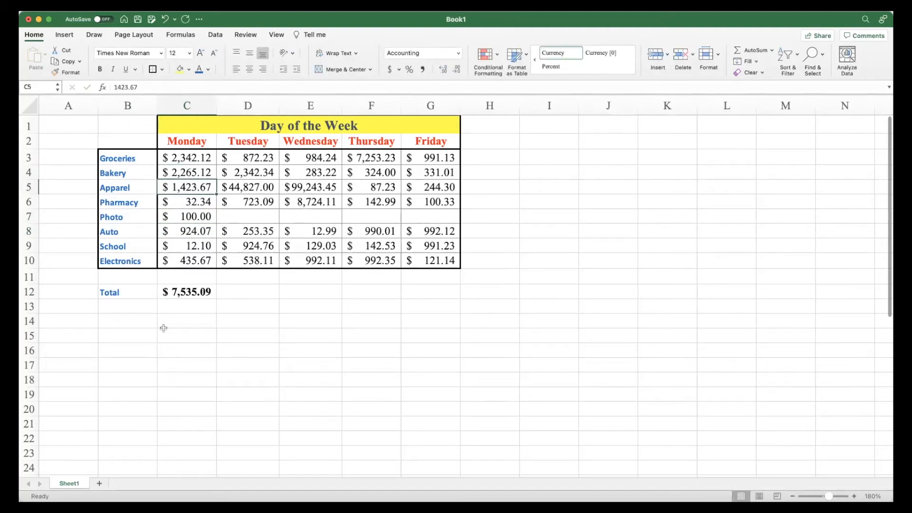
click(194, 292)
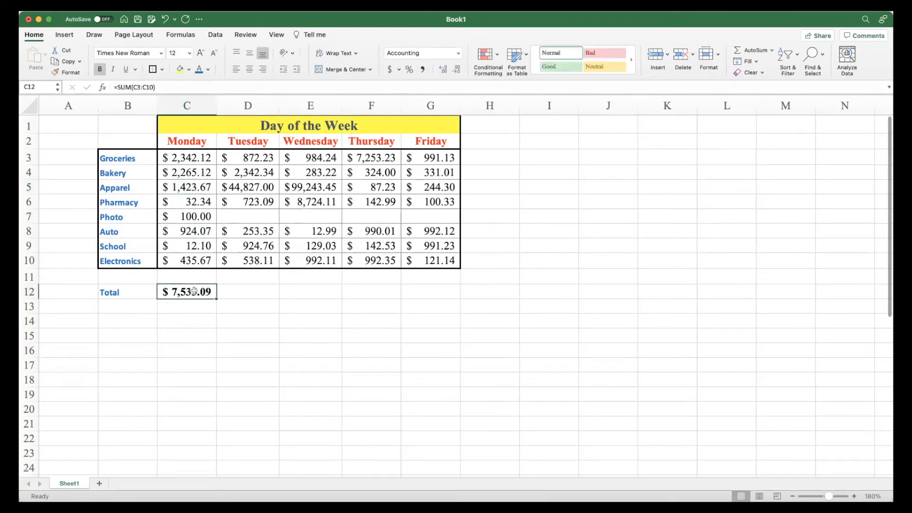
Label B13 Highest and find the highest Monday figure in C13 with the formula =MAX(C3:C10).
click(125, 308)
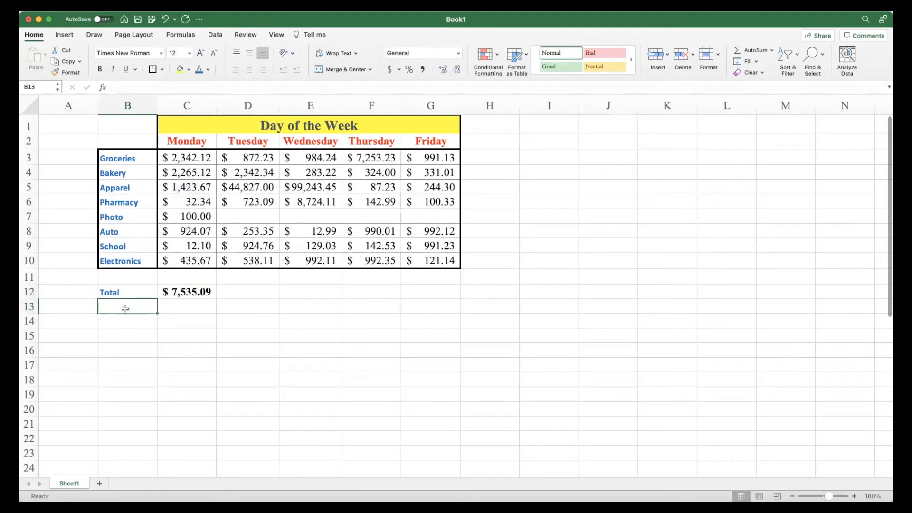
text(High)
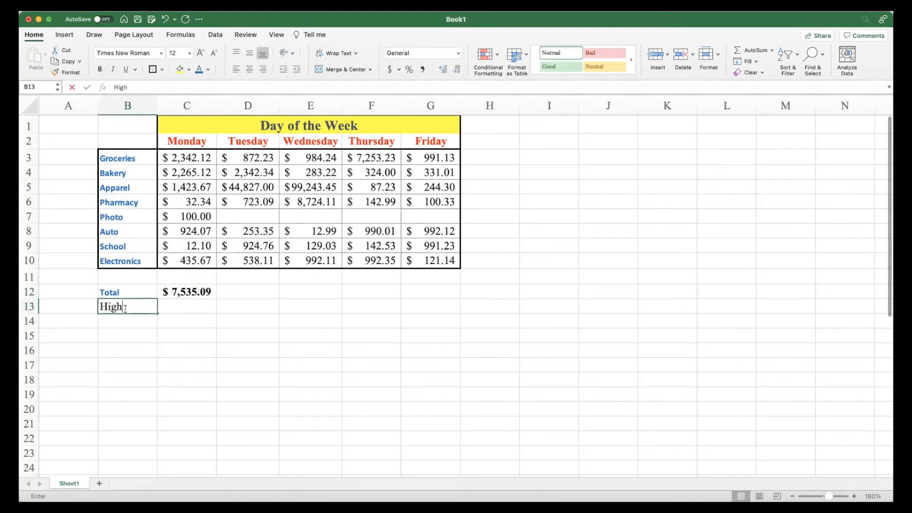
text(est)
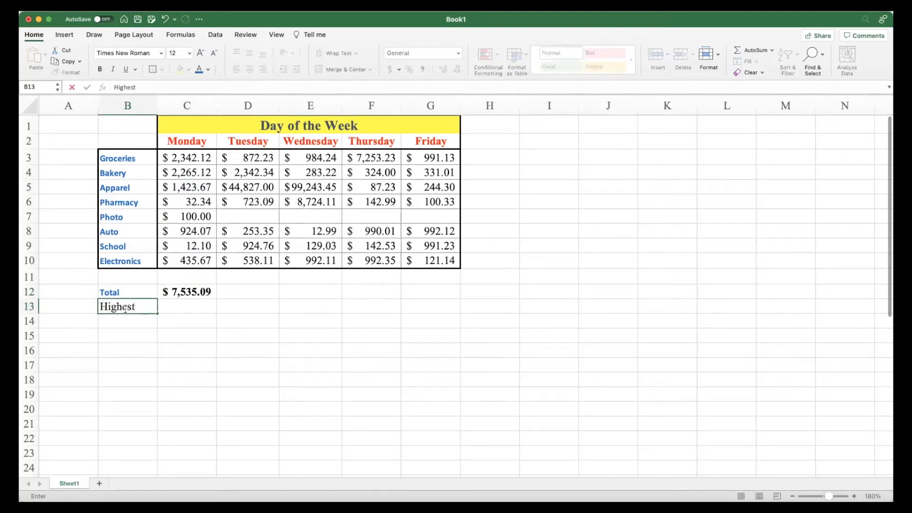
key(Tab)
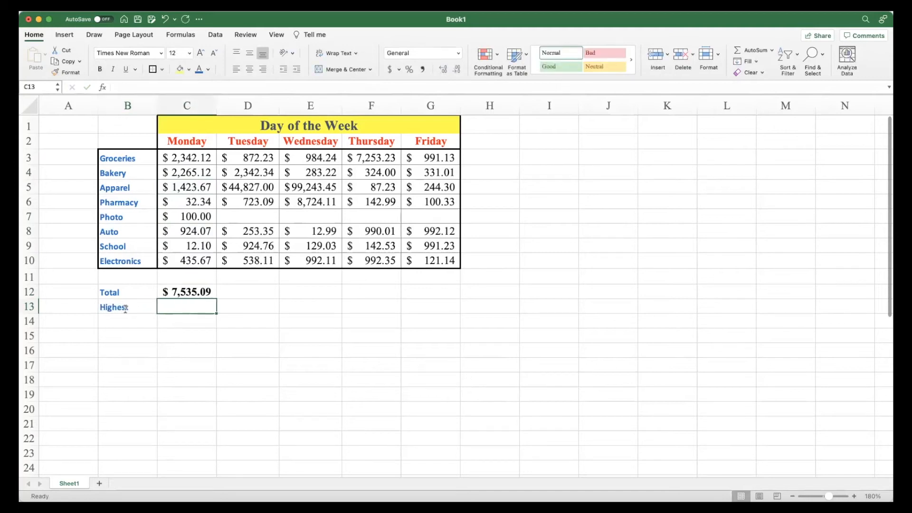
text(=)
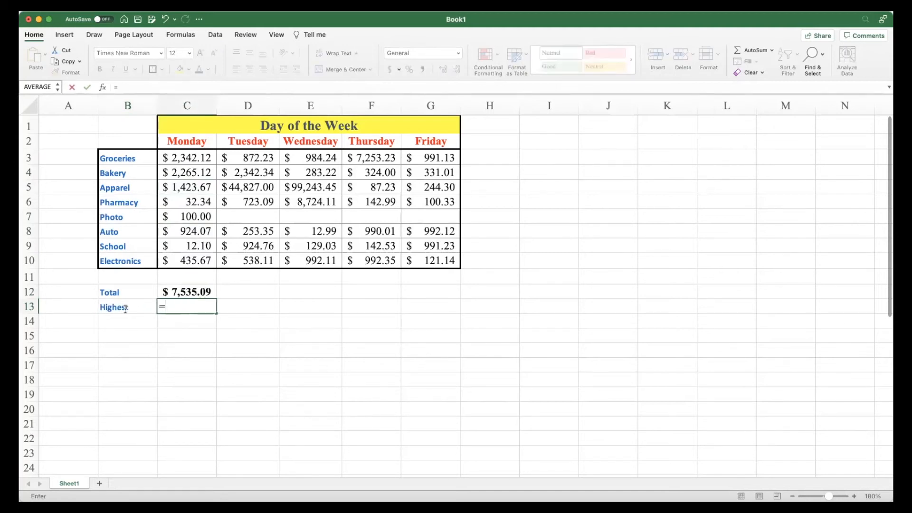
text(MAX)
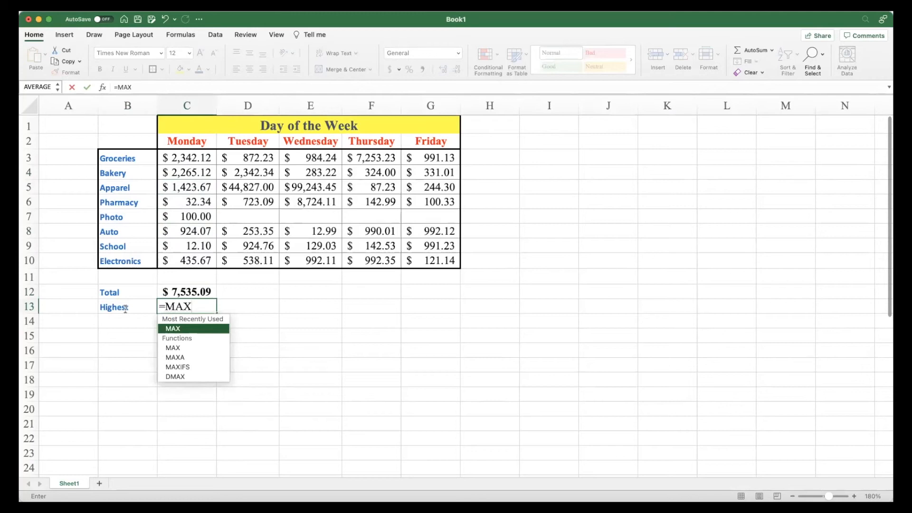
text(()
drag(190, 159, 207, 262)
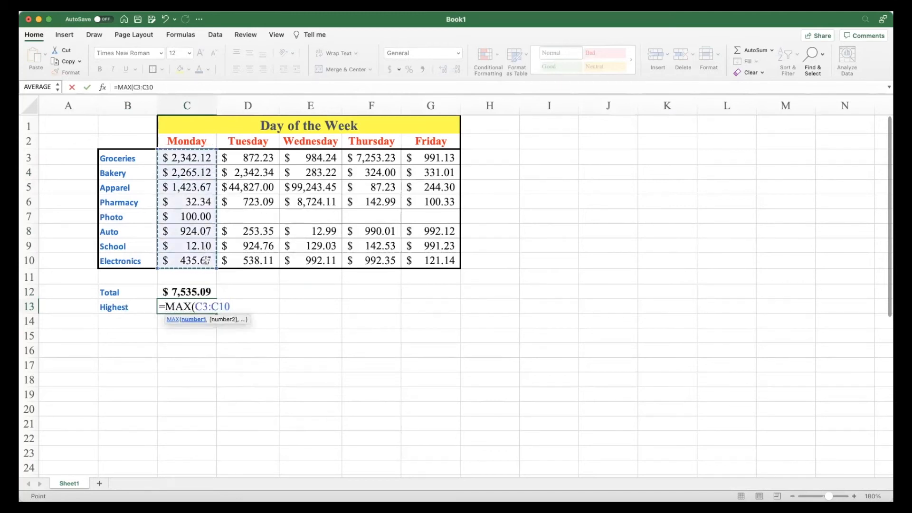
key(Return)
key(Up)
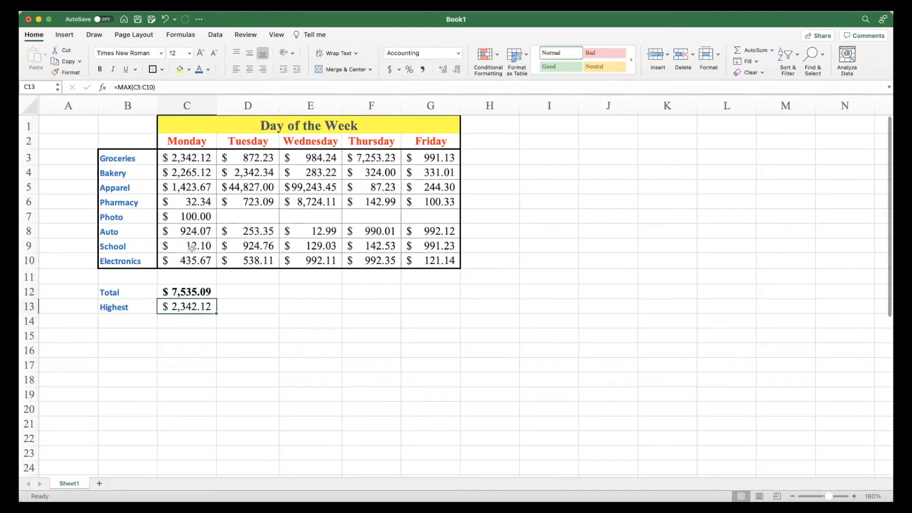
Label B14 Lowest and find the lowest Monday figure in C14 with the formula =MIN(C3:C10).
click(137, 316)
text(Lowest)
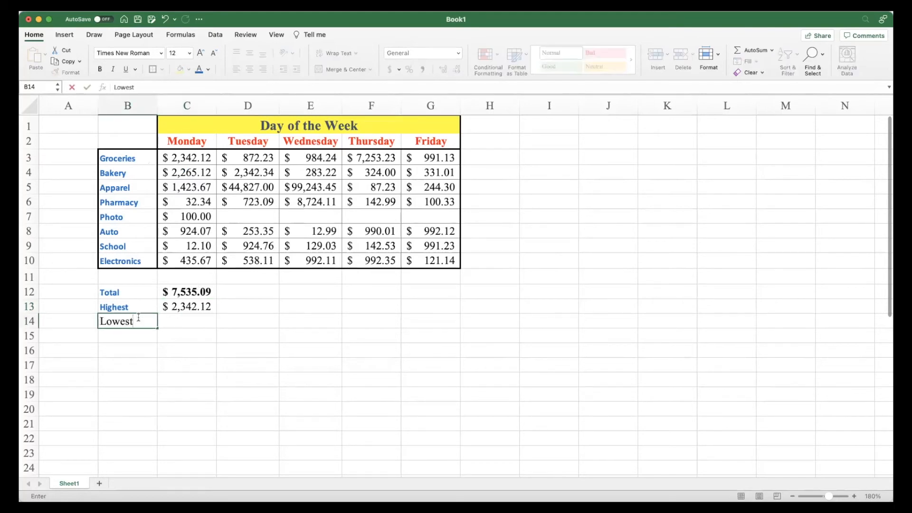
key(Tab)
text(=MIN)
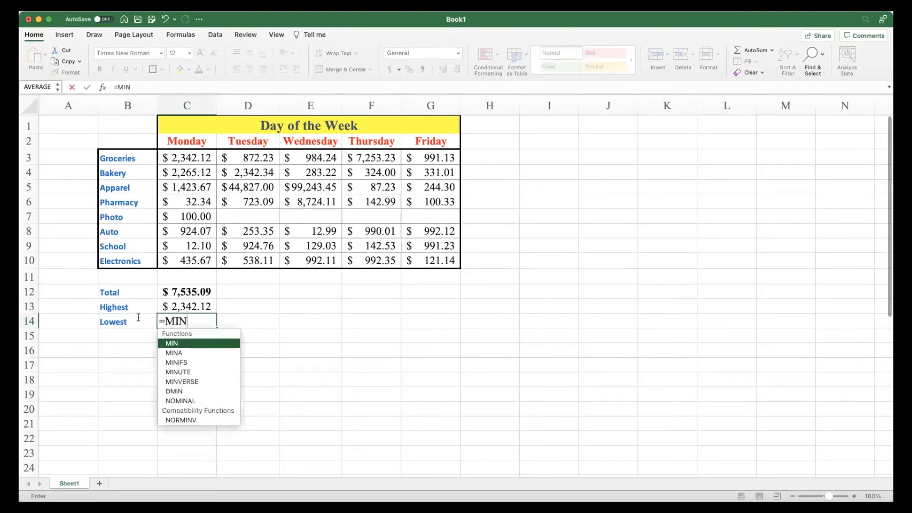
text(()
drag(196, 157, 188, 265)
key(Return)
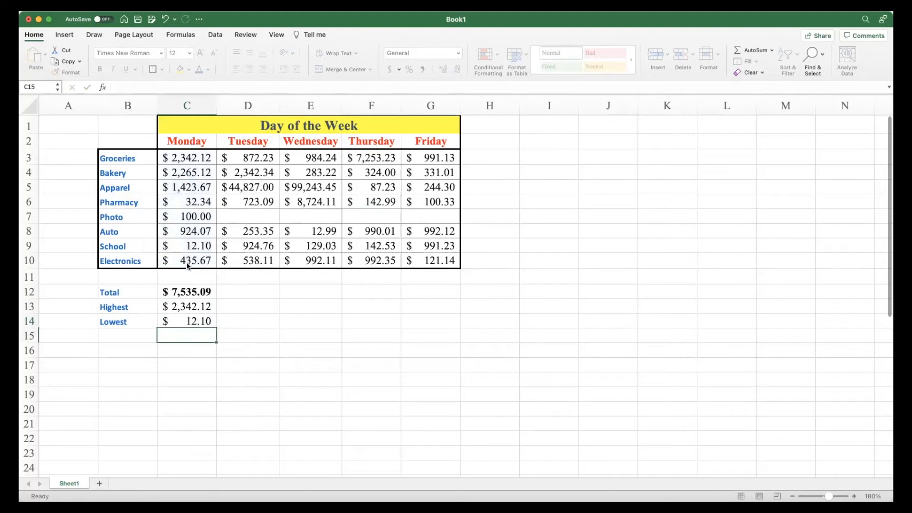
key(Up)
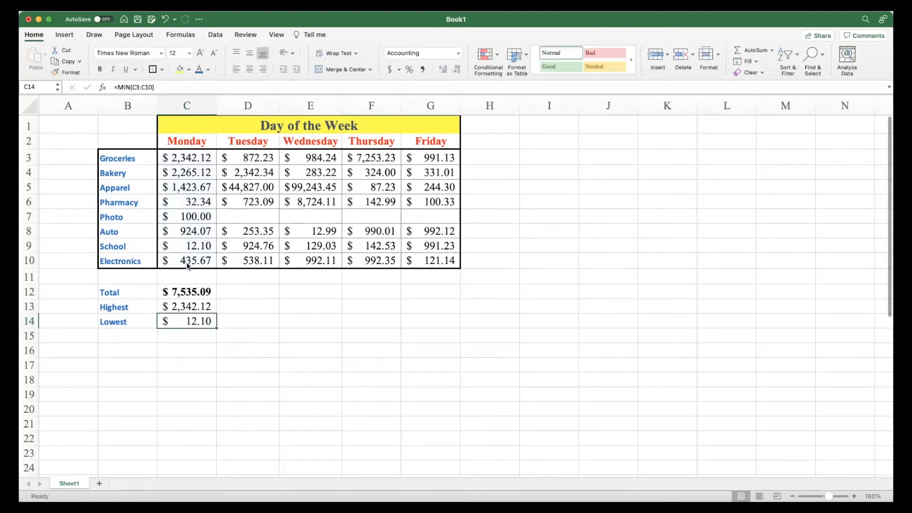
Clear the Monday figure for Photo in C7.
click(196, 222)
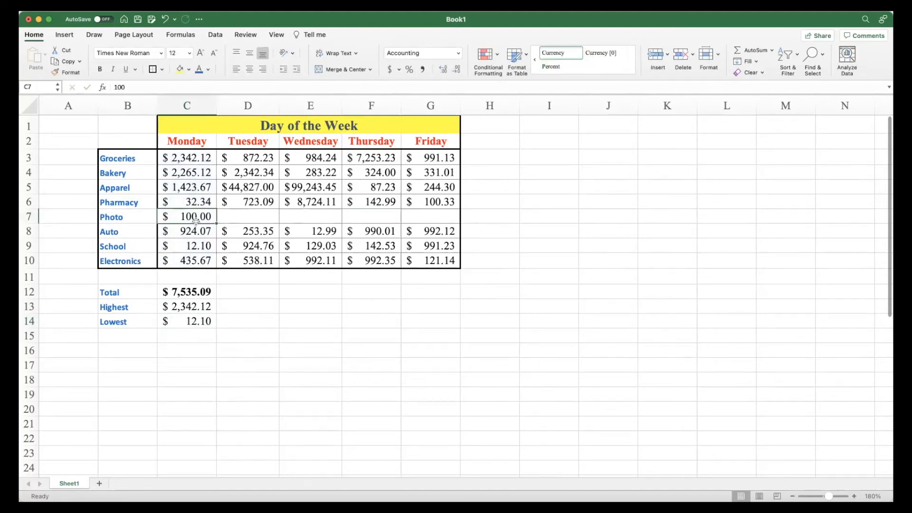
key(BackSpace)
key(Return)
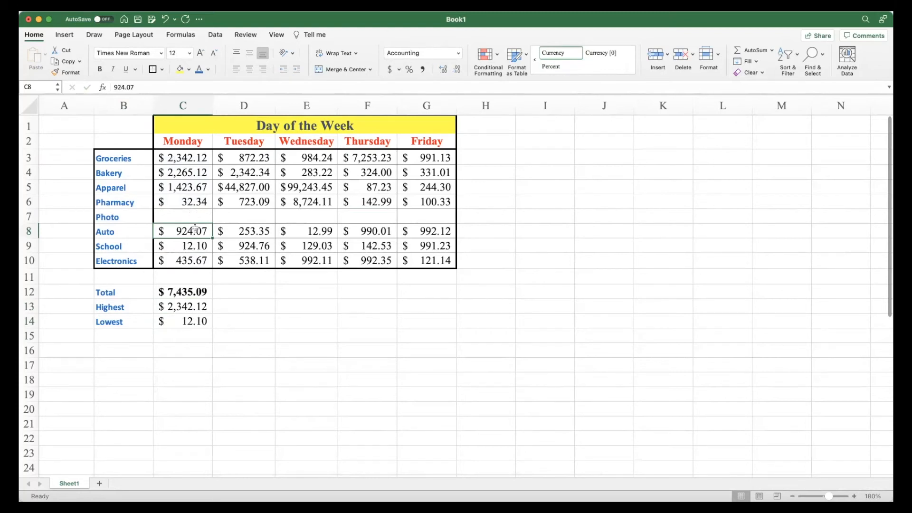
Enter N/A as the Monday figure for Photo in C7.
click(132, 341)
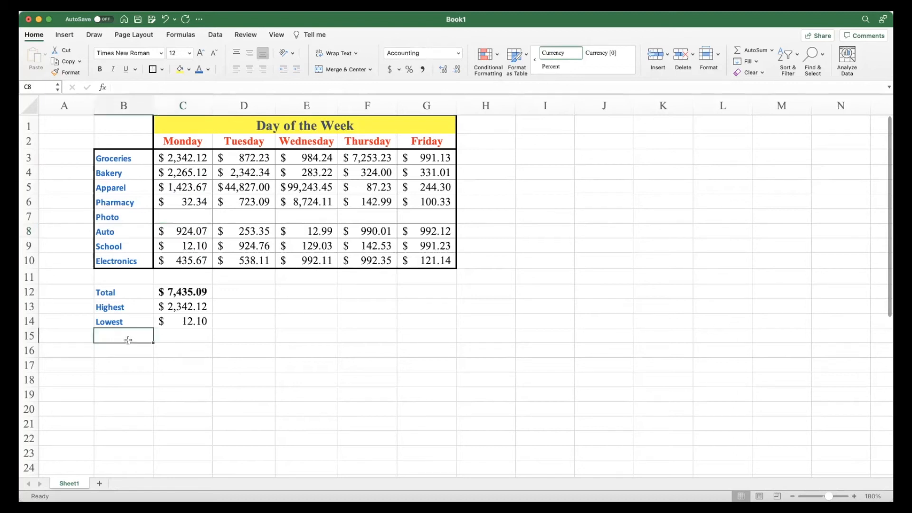
click(187, 216)
text(N?A)
key(Return)
text(N/A)
key(Return)
click(188, 215)
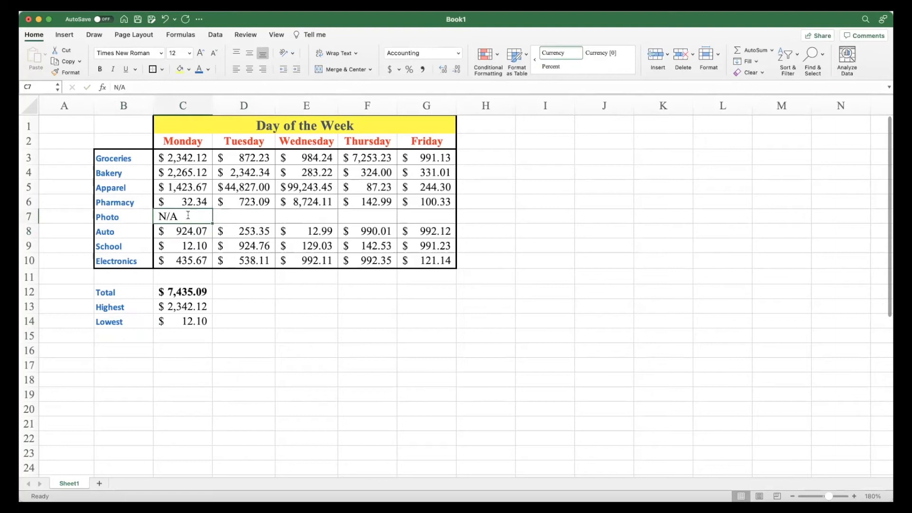
Copy the N/A entry from C7 to the Tuesday to Friday cells of the Photo row, D7:G7.
key(super+c)
click(217, 216)
key(shift+Right)
key(shift+Right)
key(shift+Right)
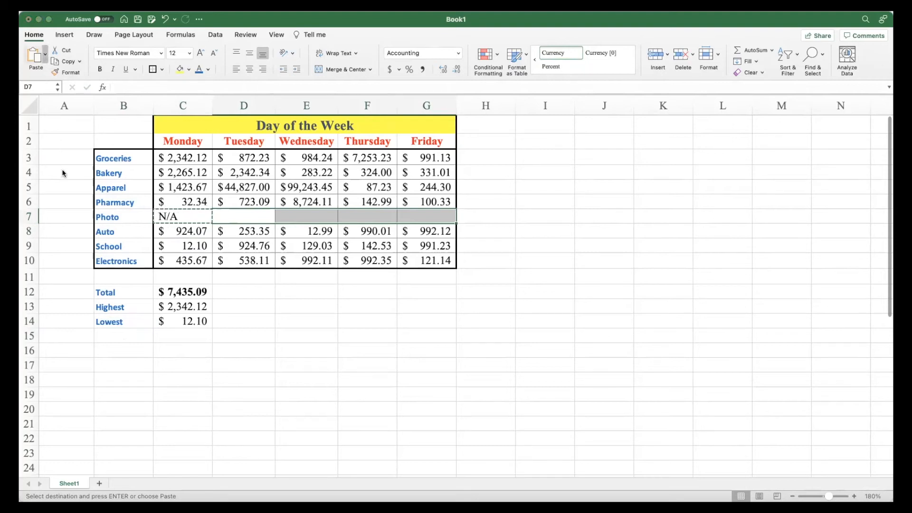
key(super+v)
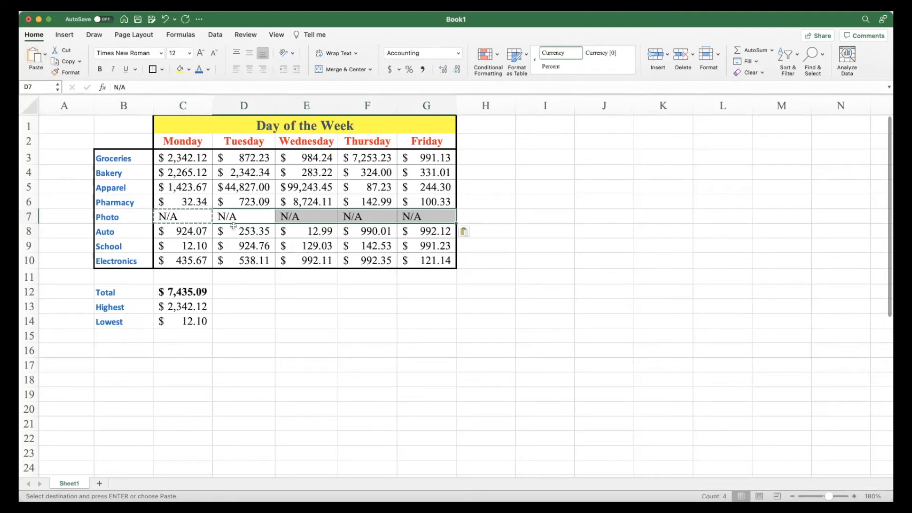
Center the N/A entries in the Photo row from C7 to G7.
click(250, 68)
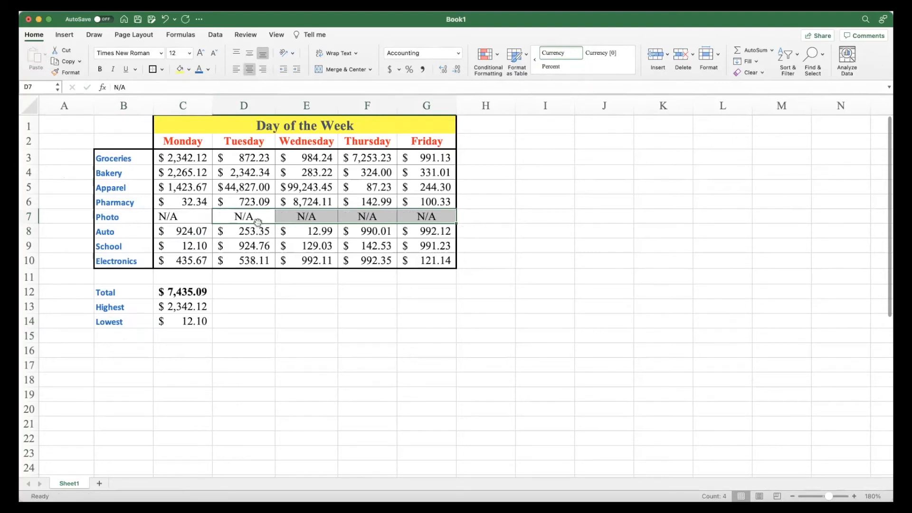
click(193, 217)
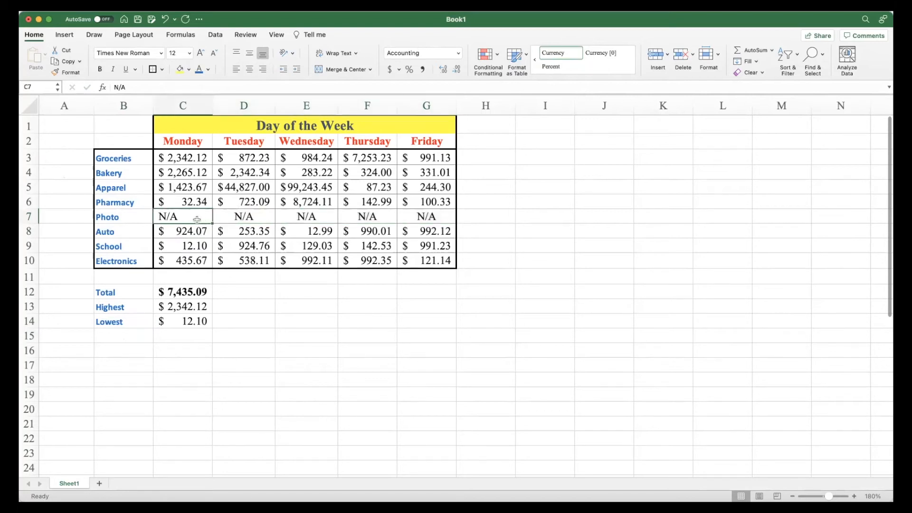
click(250, 68)
Count the numeric Monday entries in C15 with the formula =COUNT(C3:C10), leaving B15 empty.
click(117, 334)
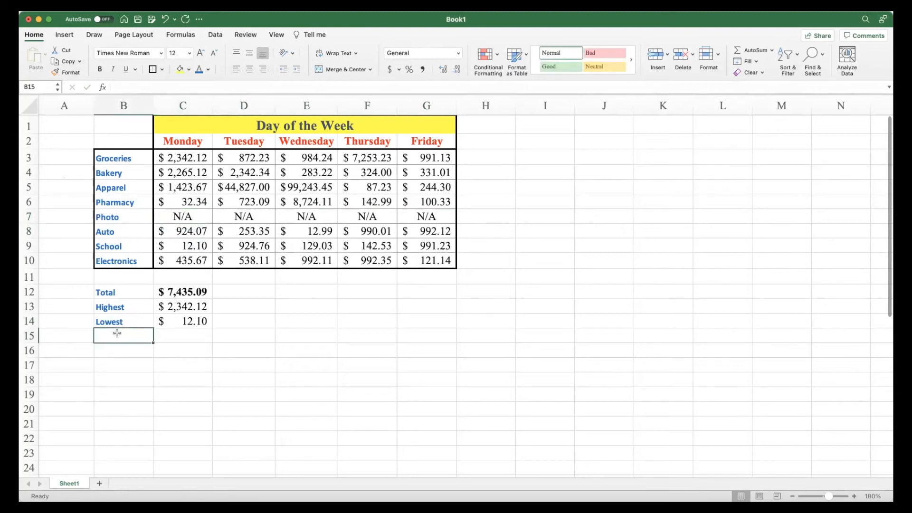
text(=)
key(BackSpace)
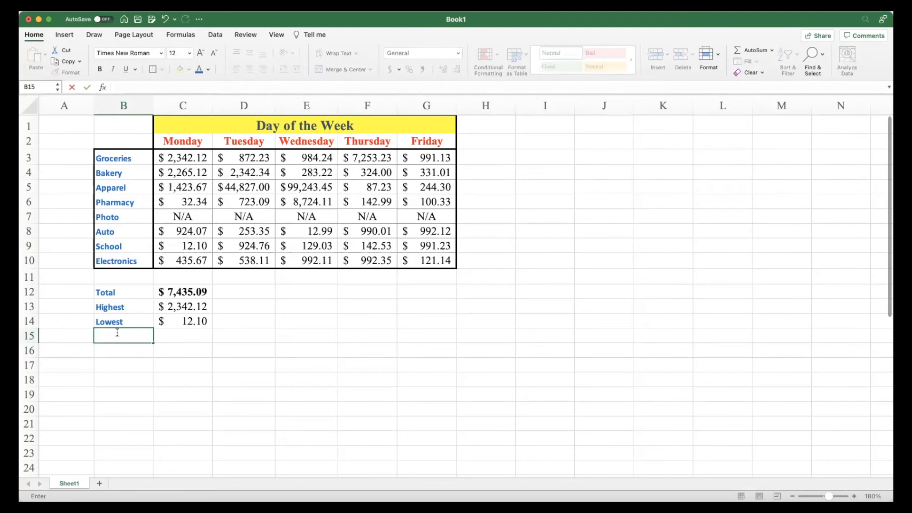
key(Tab)
text(=C)
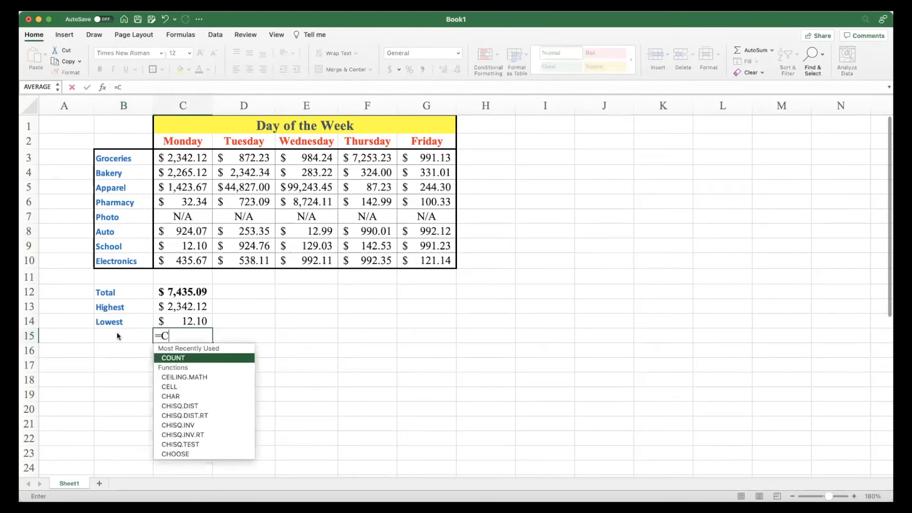
text(OUNT()
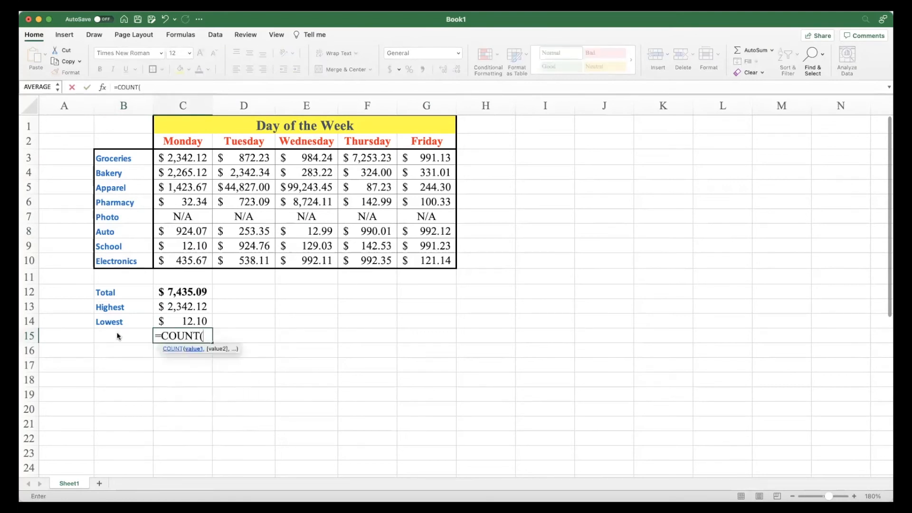
drag(185, 158, 195, 258)
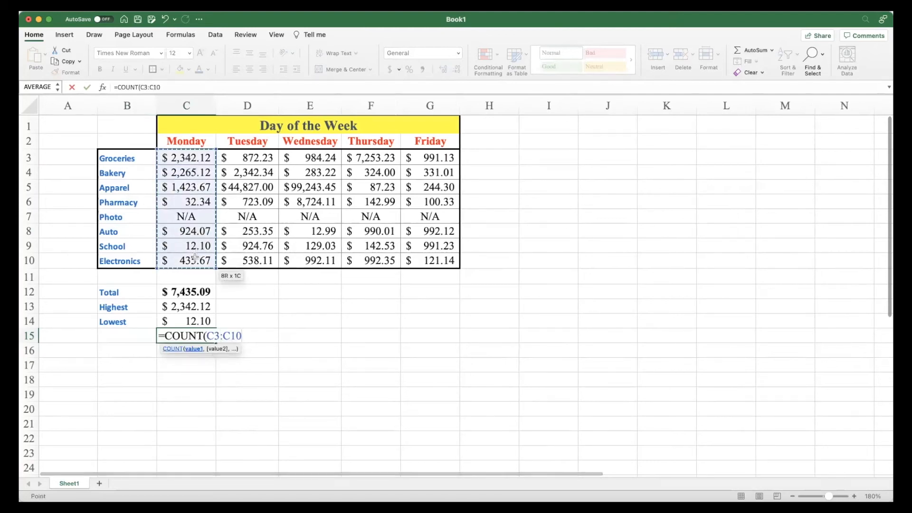
text())
key(Return)
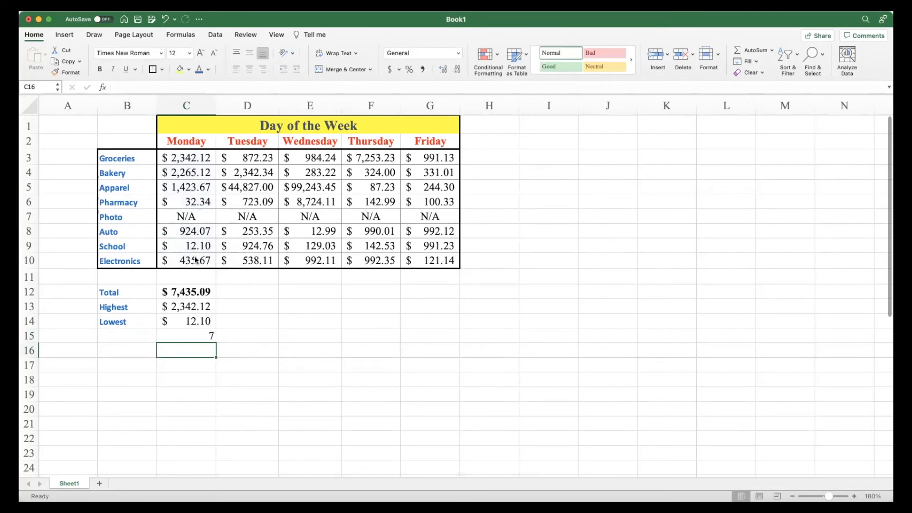
key(Up)
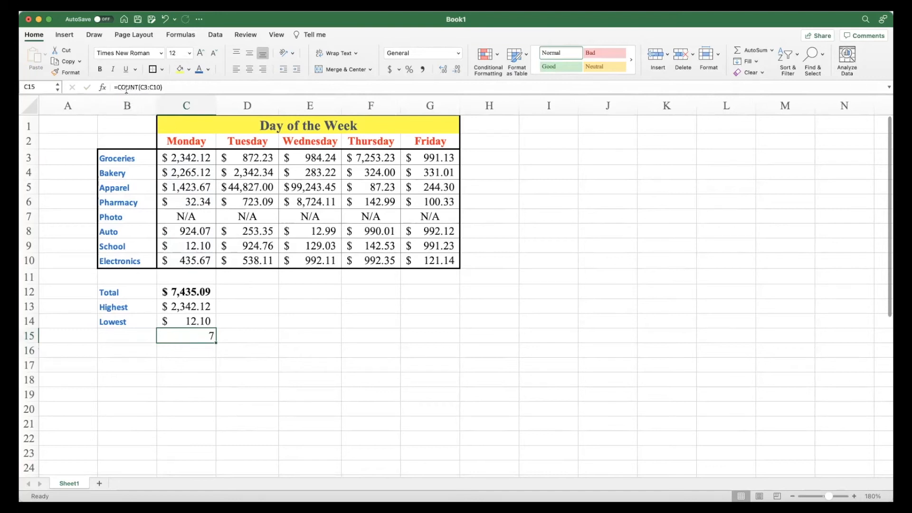
Count all non-empty Monday entries in C16 with the formula =COUNTA(C3:C10) and compare it with the COUNT formula in C15.
click(188, 350)
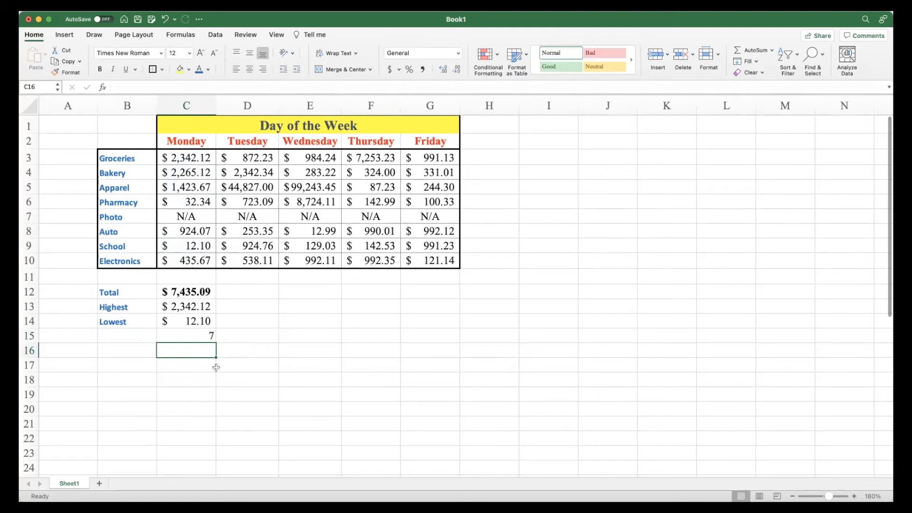
text(=COUNTA)
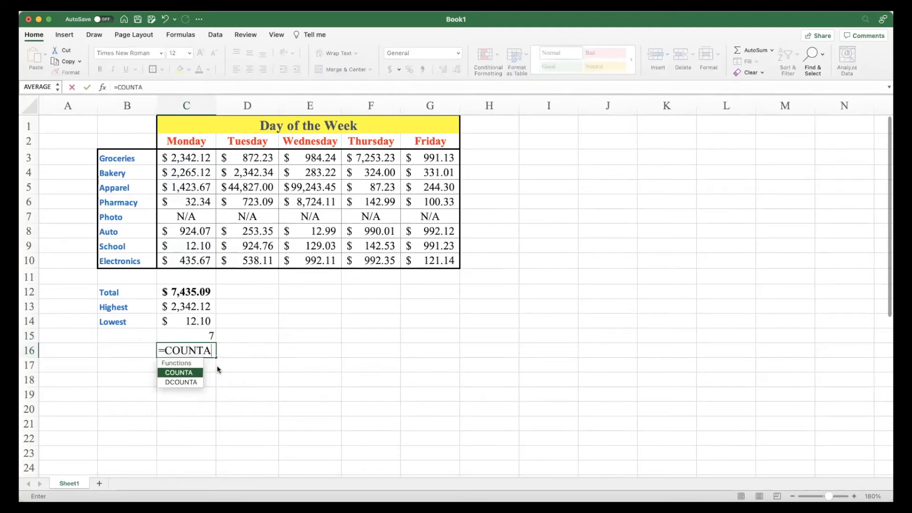
text(()
drag(190, 158, 208, 259)
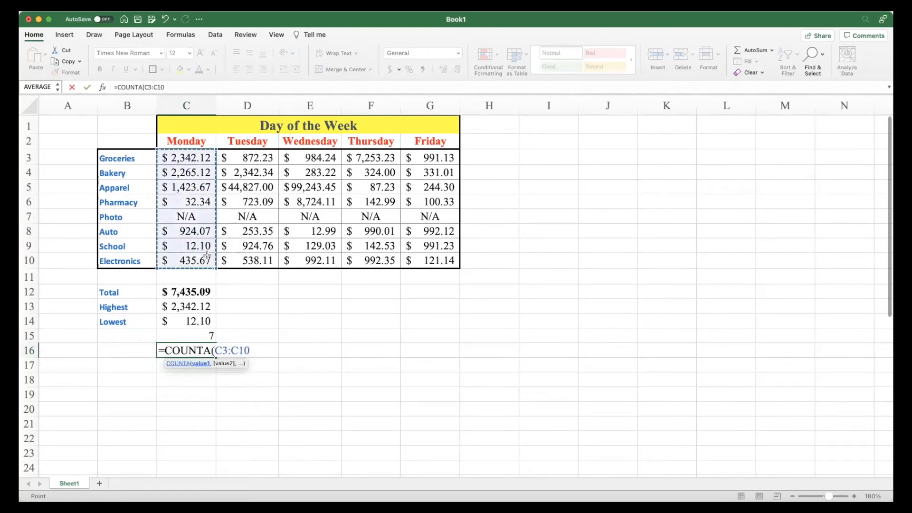
key(Return)
key(Up)
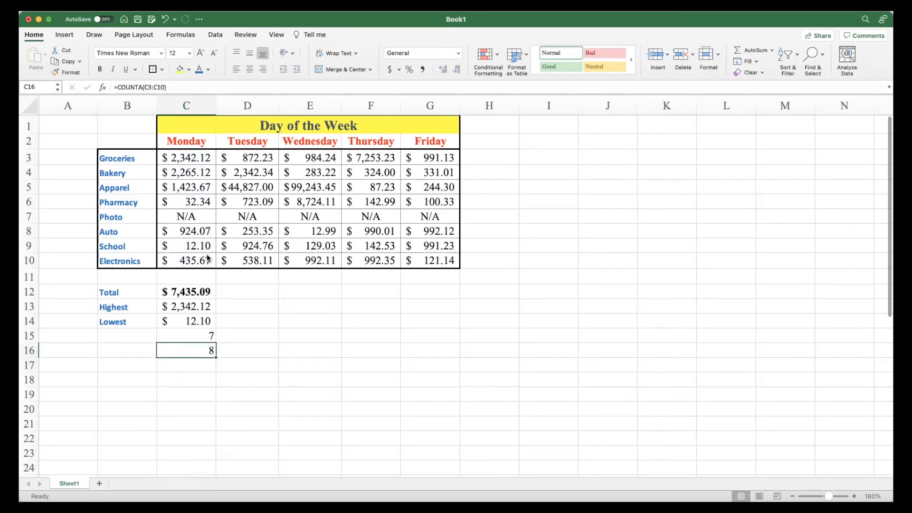
click(207, 333)
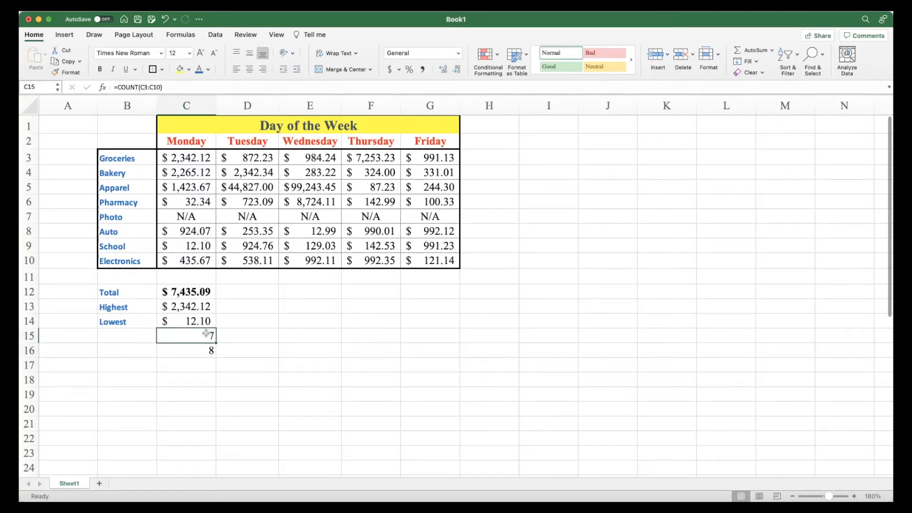
click(200, 349)
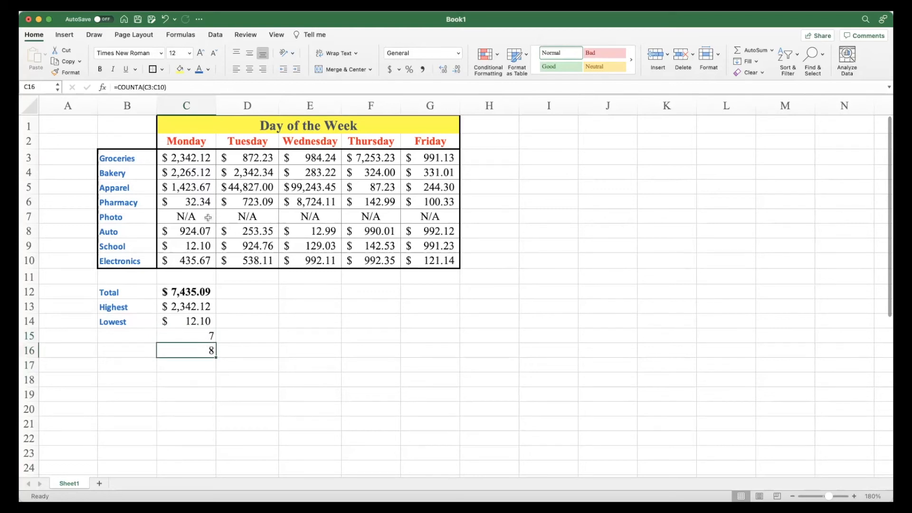
click(201, 333)
click(198, 351)
Label B17 Average and calculate the Monday average in C17 with the formula =AVERAGE(C3:C10).
click(151, 367)
text(Average)
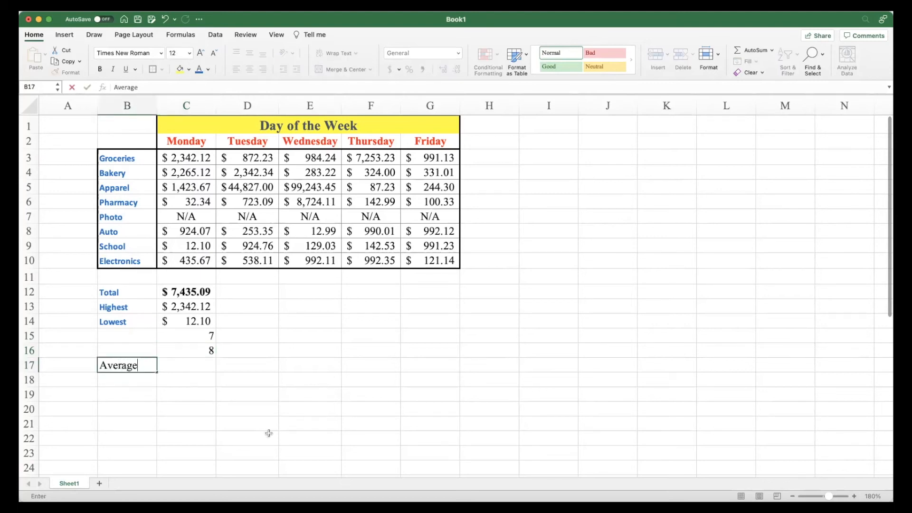
key(Tab)
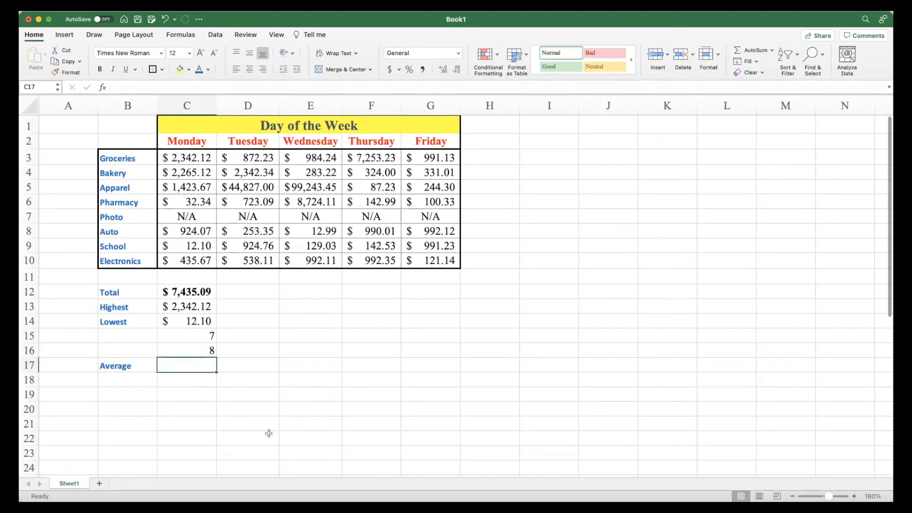
text(=AVERAGE)
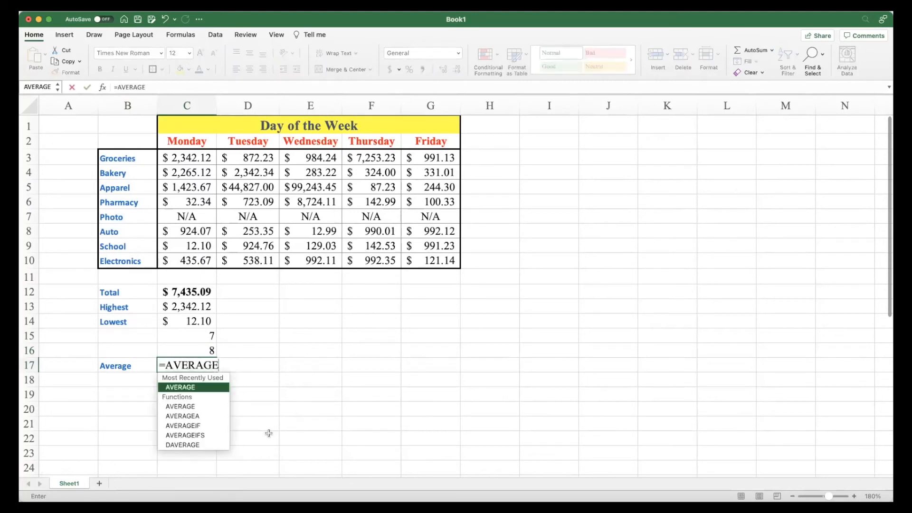
text(()
drag(189, 158, 197, 258)
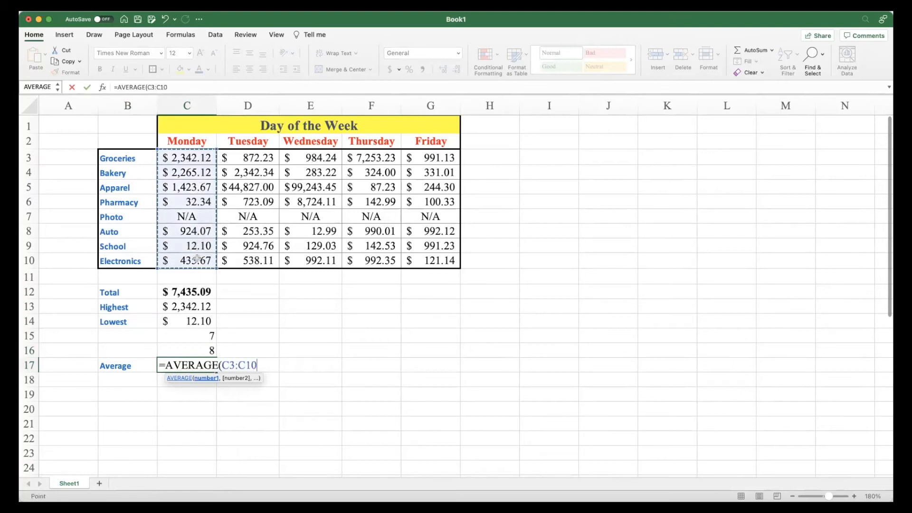
text())
key(Return)
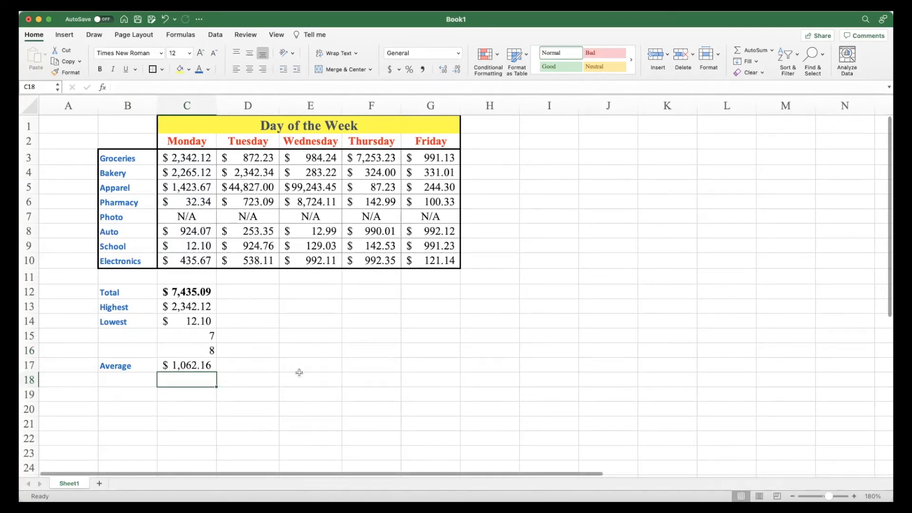
Calculate the Monday average by hand in E15 with the formula =7435.09/7.
click(293, 334)
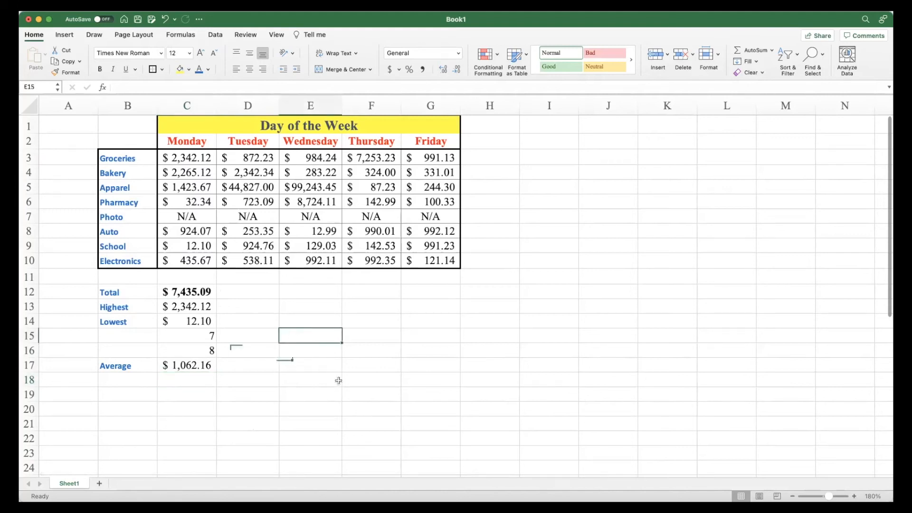
text(7435.09/7)
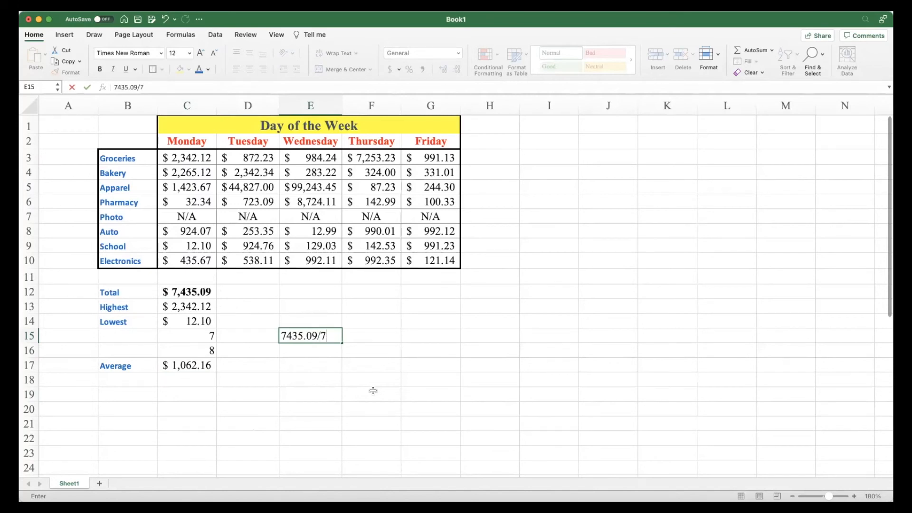
key(Return)
key(Up)
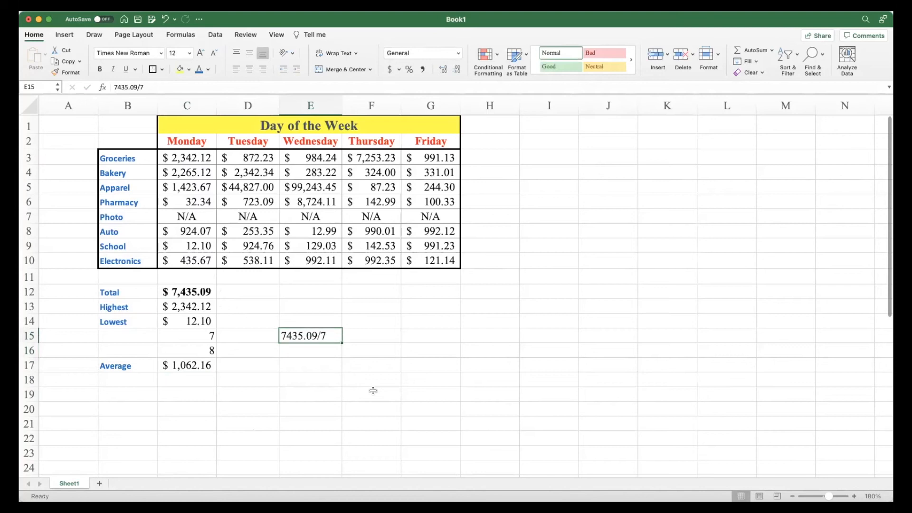
click(116, 87)
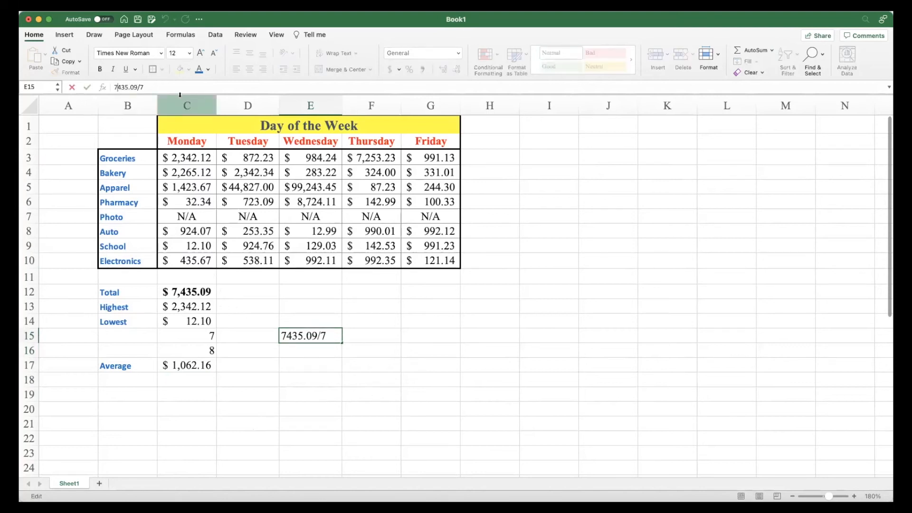
text(=)
key(Return)
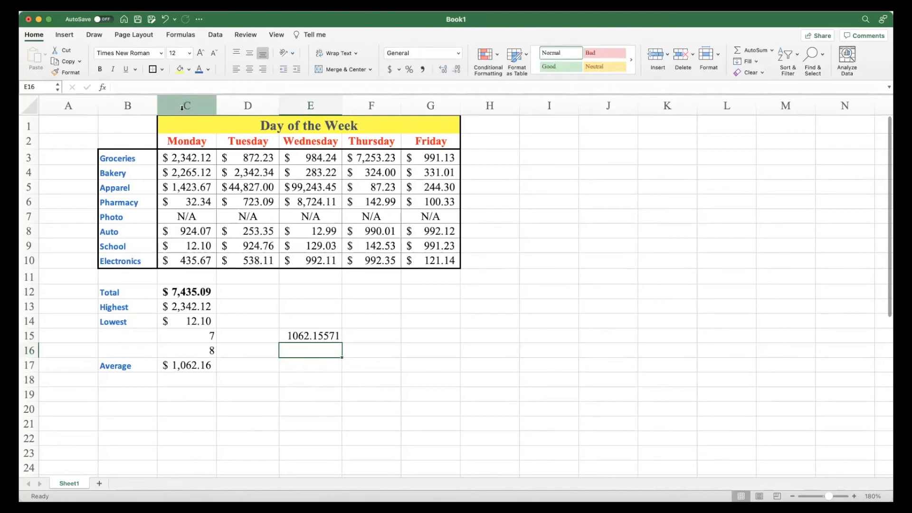
Compare the manual calculation in E15 with the AVERAGE formula in C17, and clear E15.
click(194, 365)
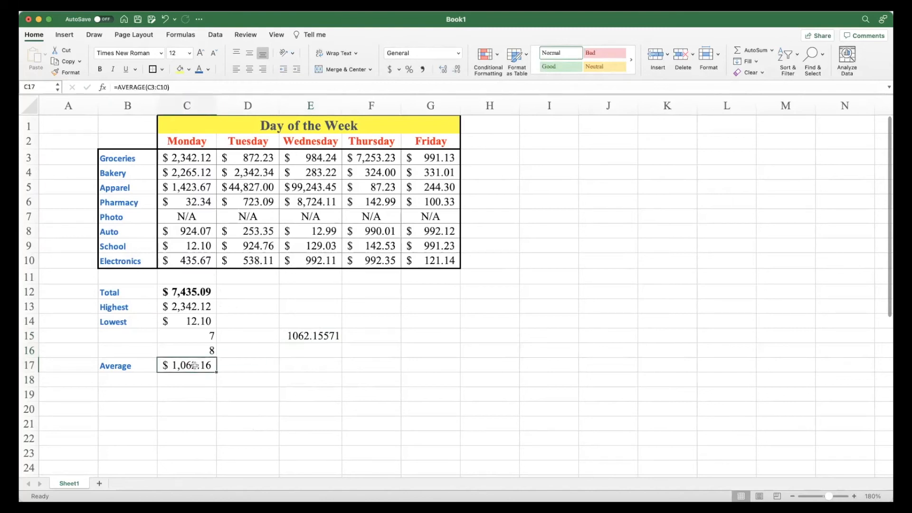
click(320, 336)
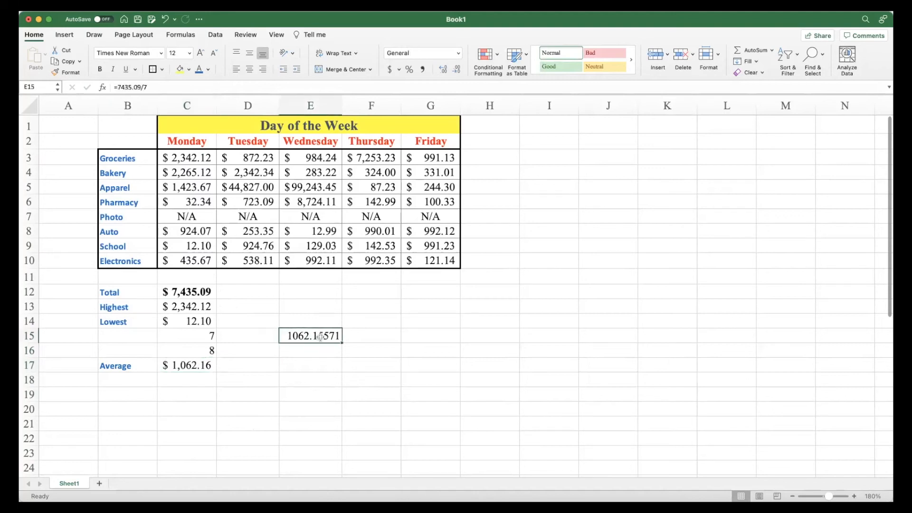
click(196, 366)
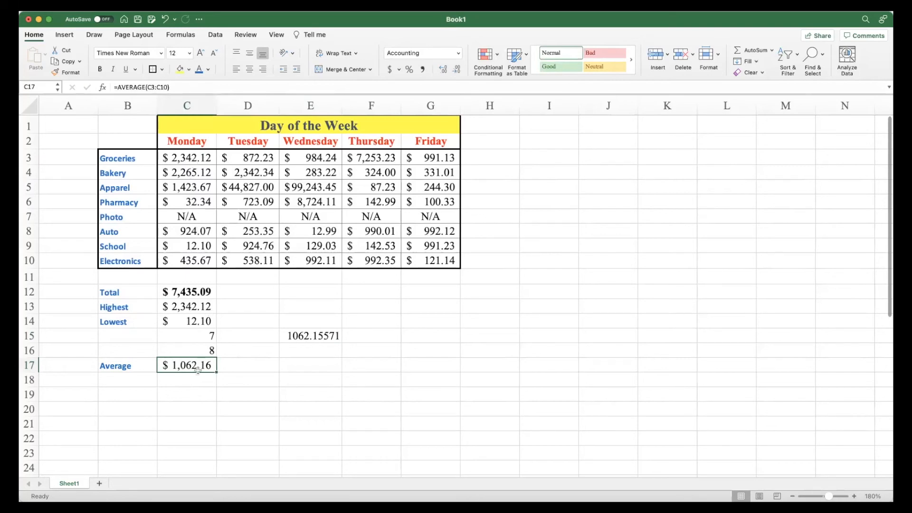
click(310, 336)
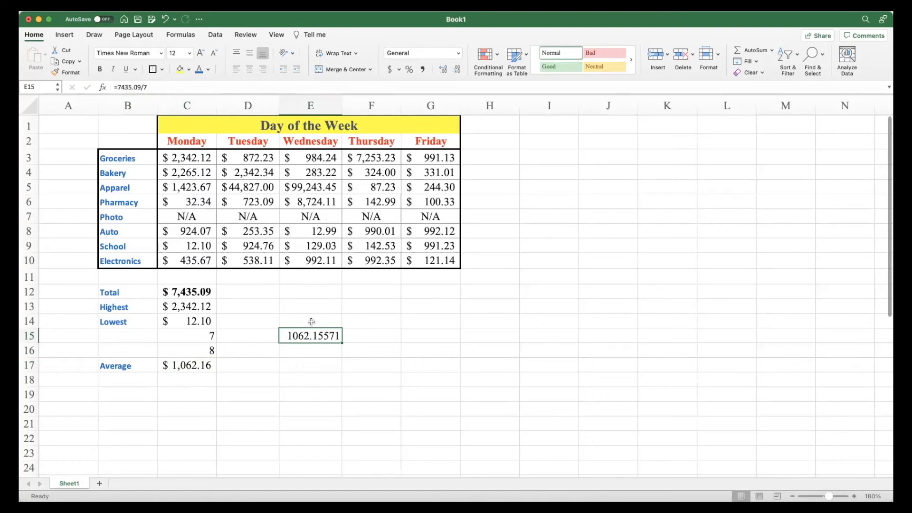
key(Delete)
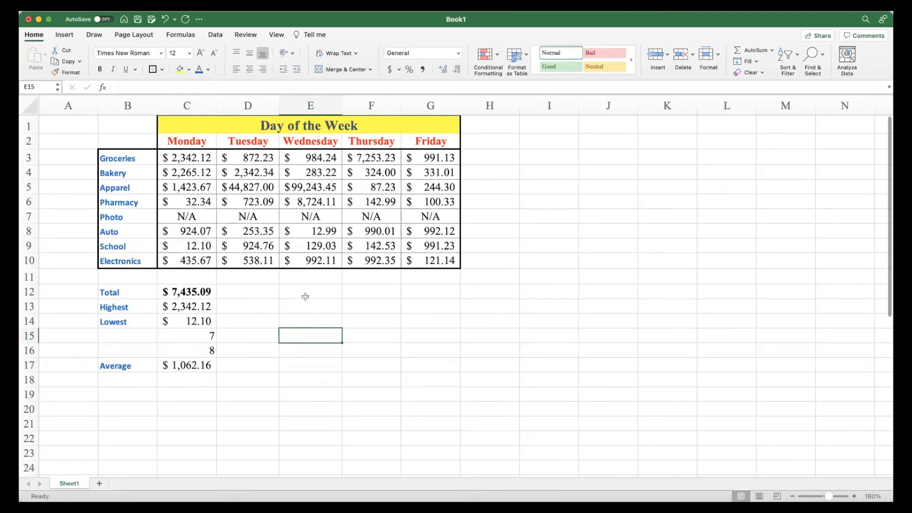
Fill the Monday total formula in C12 across to Friday in G12, and widen column E to fit its contents.
click(208, 291)
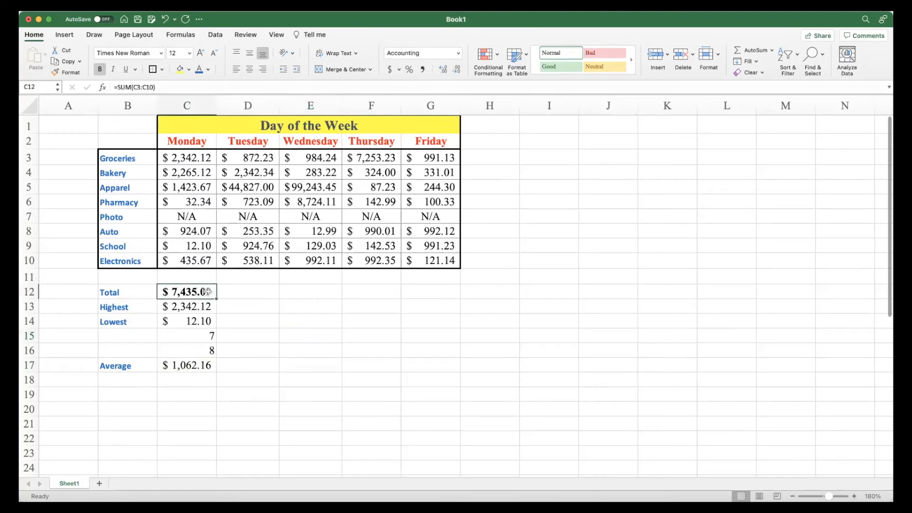
drag(215, 298, 440, 295)
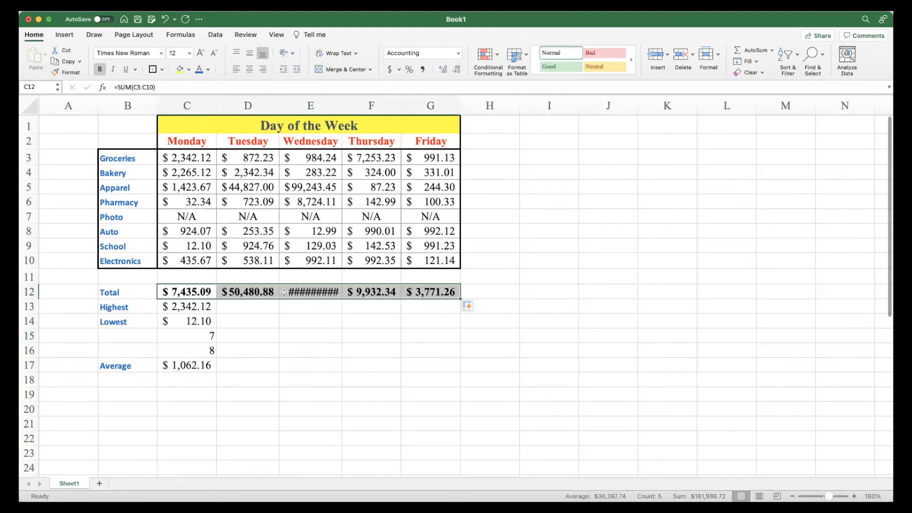
double_click(341, 106)
click(277, 310)
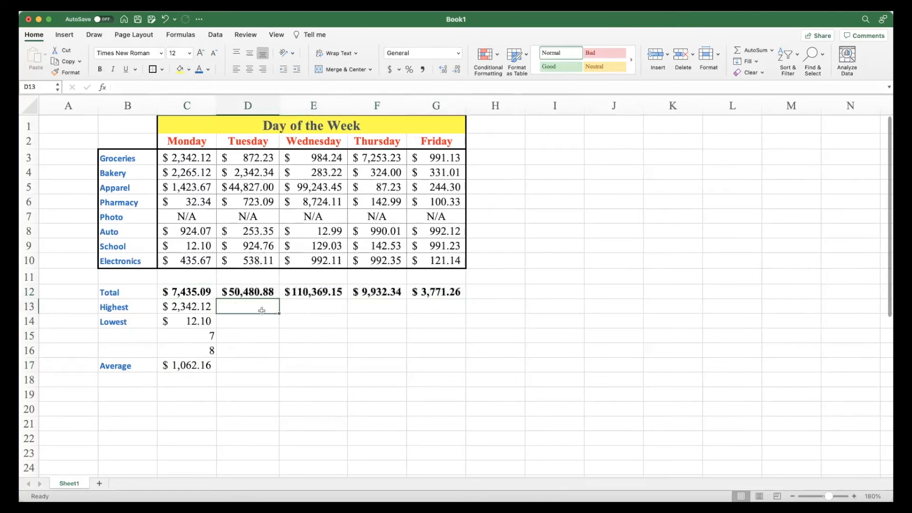
Copy the Monday summary formulas in C12:C17 to the Tuesday through Friday columns, D12:G17, and check the formula in D13.
drag(192, 291, 194, 365)
click(66, 62)
drag(248, 294, 439, 292)
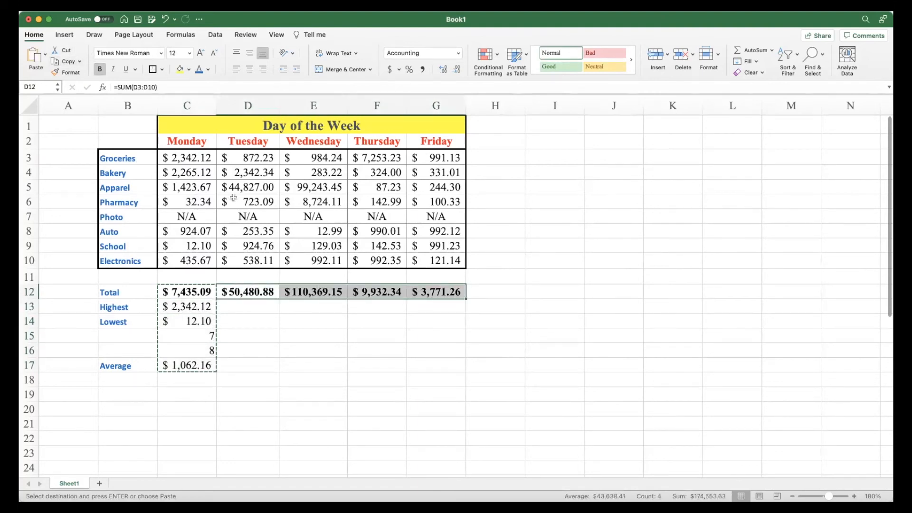
click(35, 58)
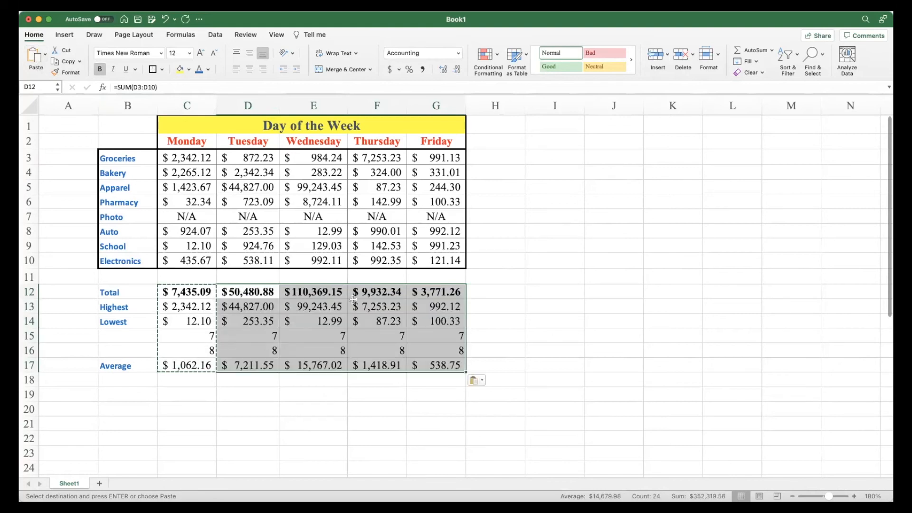
key(Escape)
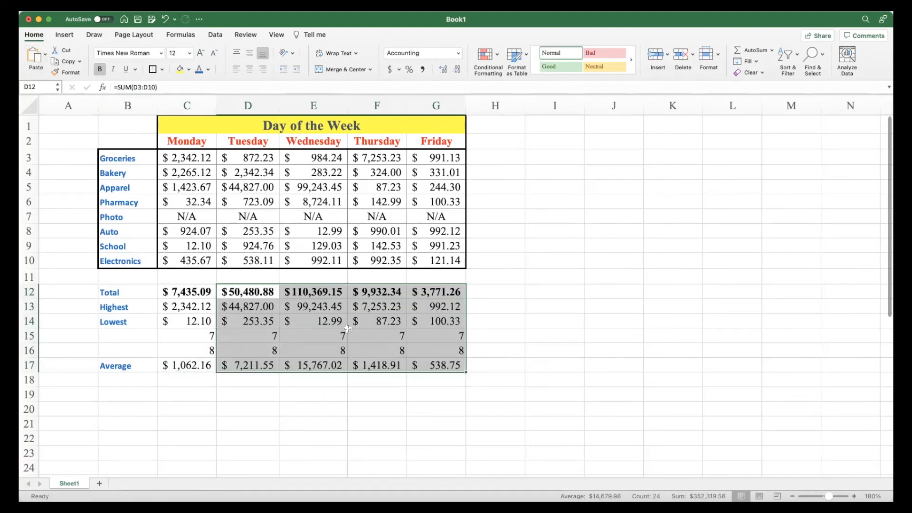
click(244, 308)
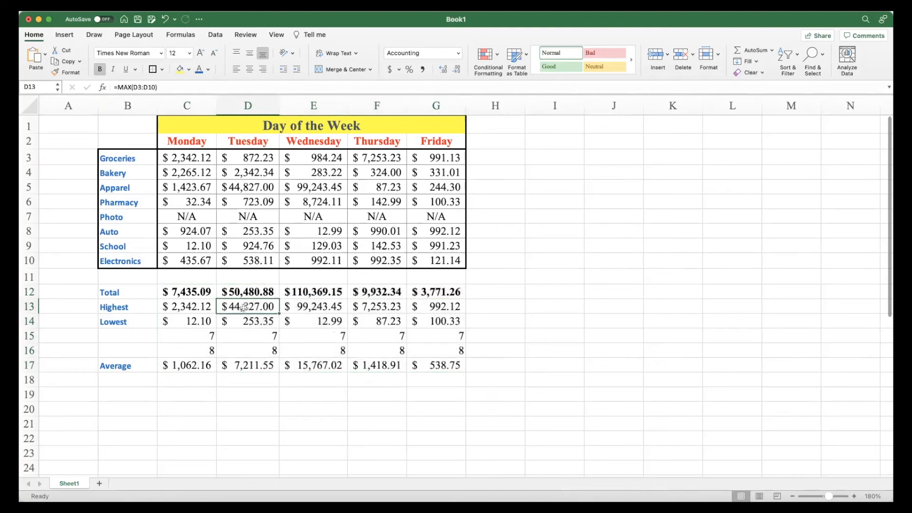
Fill the weekday totals in C12:G12 with an orange background colour.
click(166, 292)
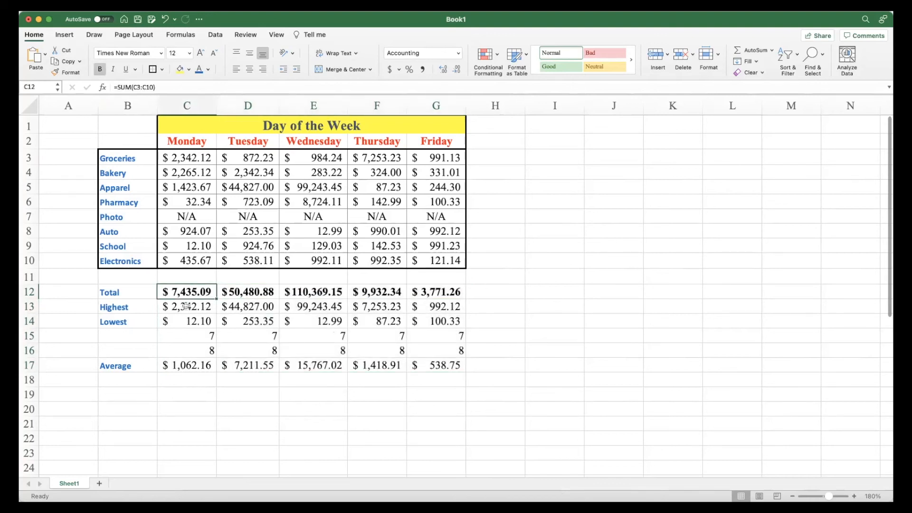
drag(183, 293, 412, 297)
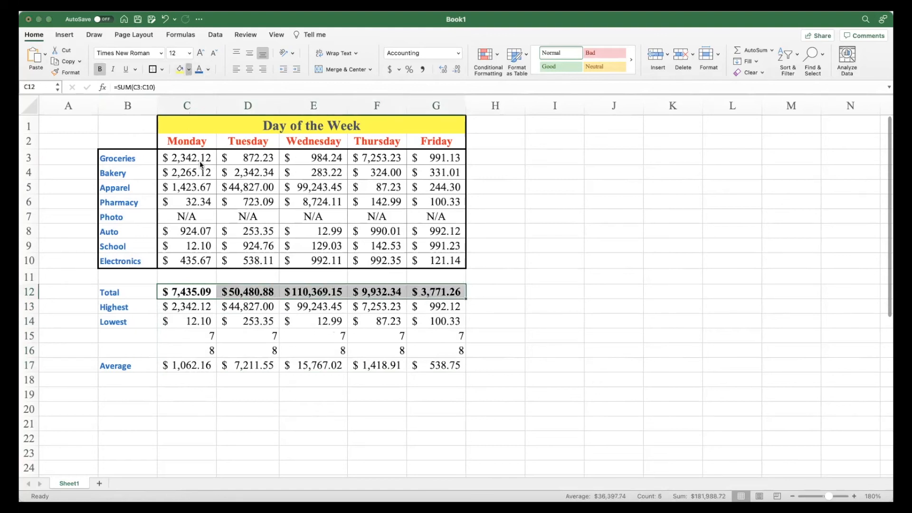
click(222, 327)
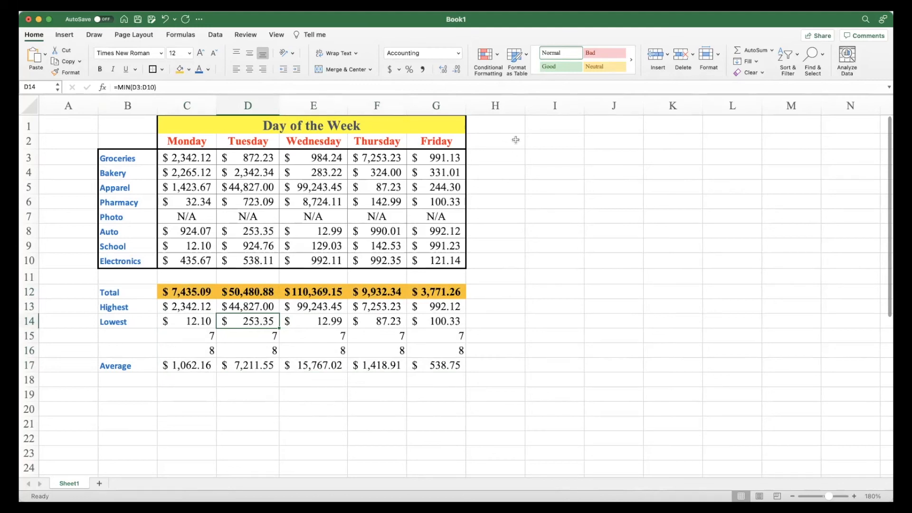
Narrow column H to a slim spacer and add up the weekday totals in I12 with the formula =SUM(C12:G12).
drag(525, 105, 482, 106)
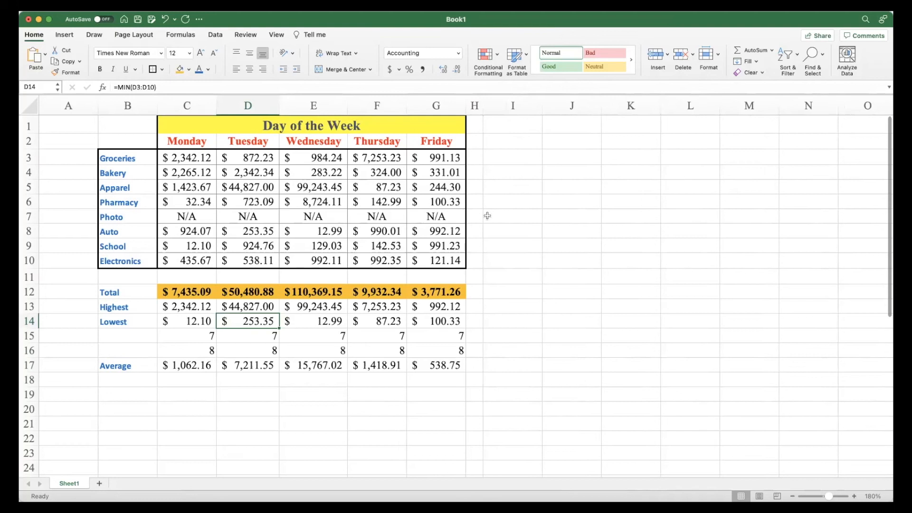
click(494, 292)
text(=)
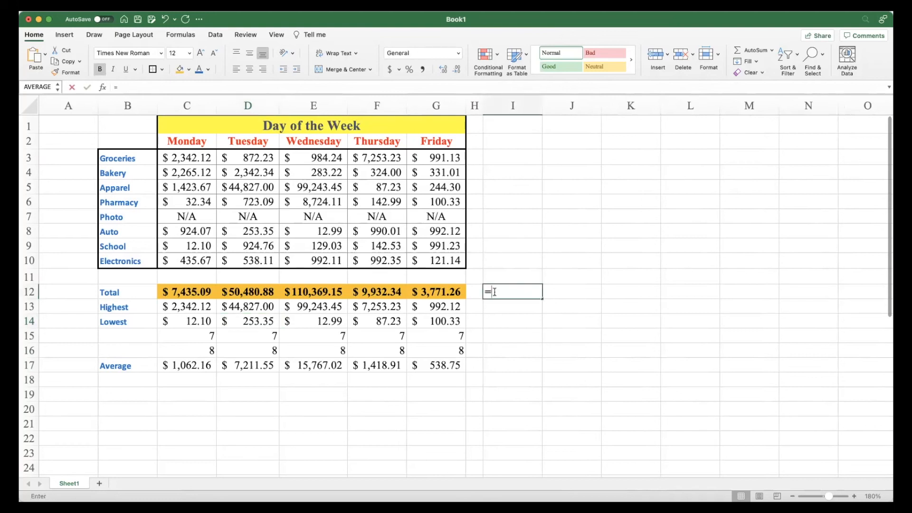
text(SUM()
drag(461, 292, 207, 293)
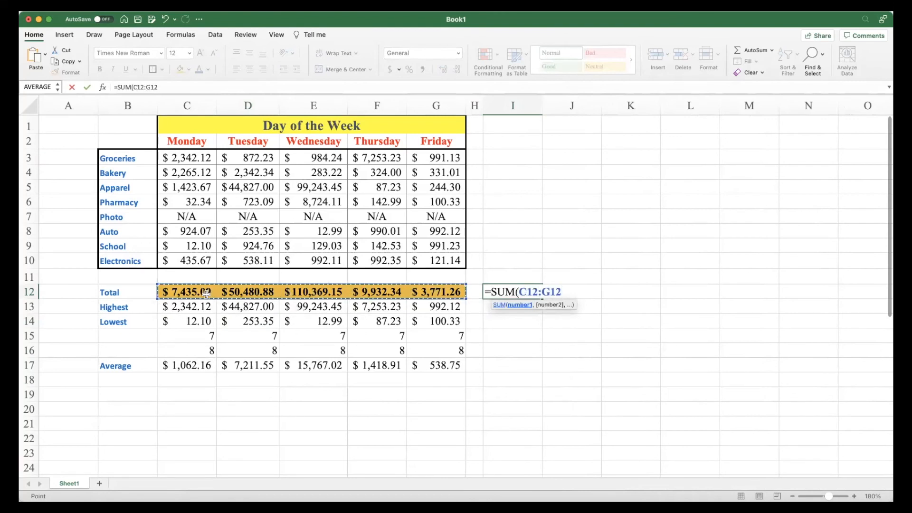
text())
key(Return)
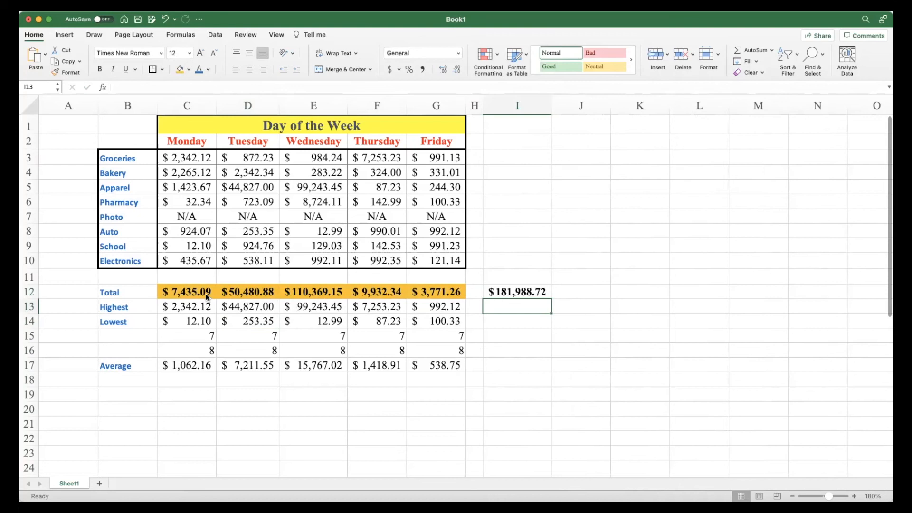
Narrow column J to a slim spacer column.
key(Up)
key(Right)
drag(609, 106, 565, 105)
Add up all department figures in K12 with the formula =SUM(C3:G10), and compare it with the formula in I12.
click(583, 291)
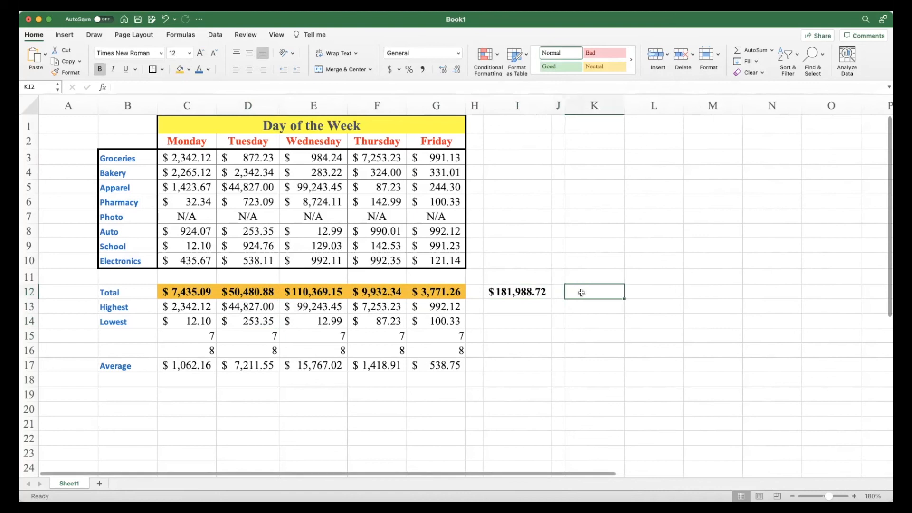
text(=SUM()
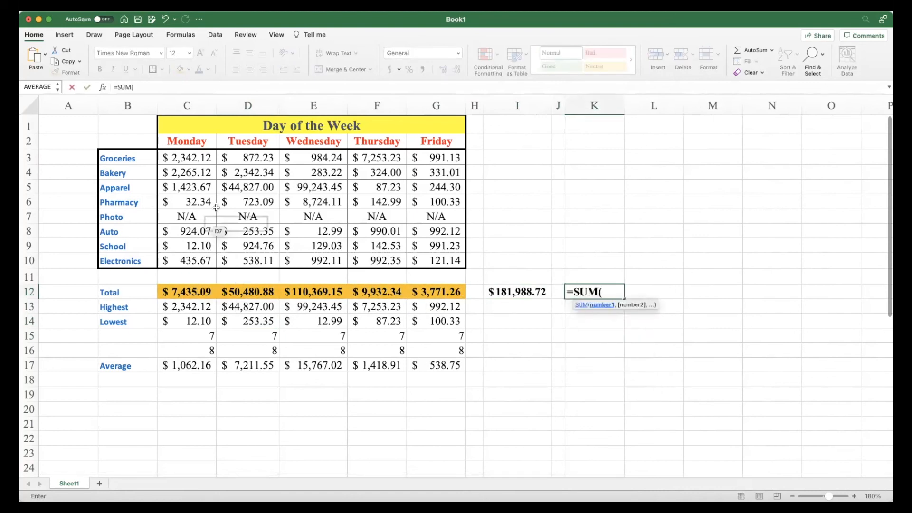
click(201, 161)
drag(328, 237, 430, 260)
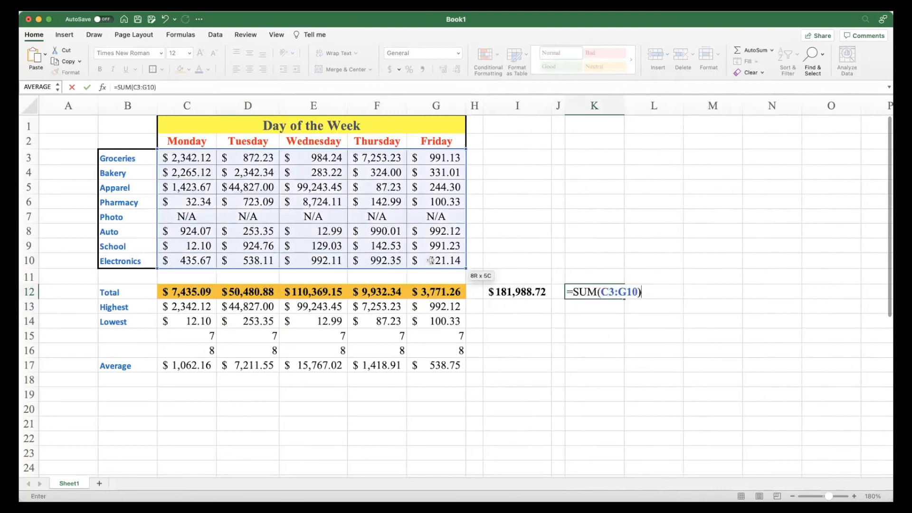
key(Return)
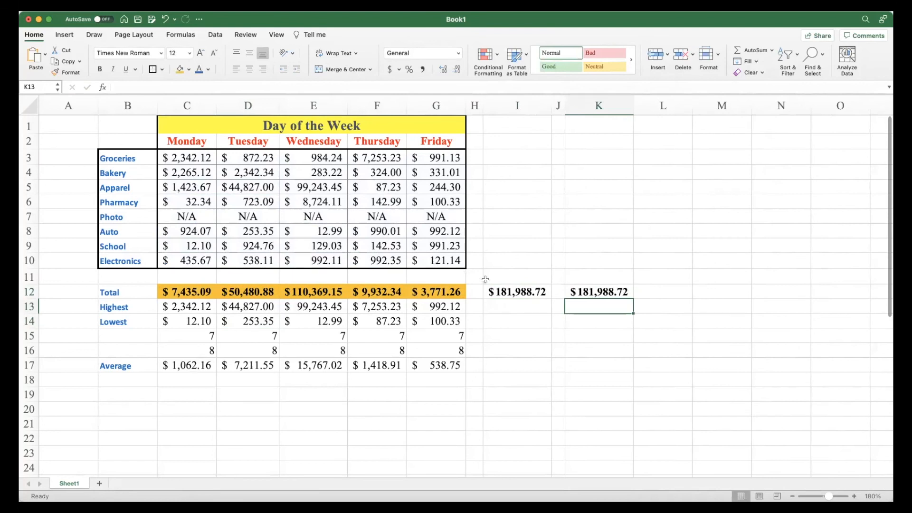
click(512, 293)
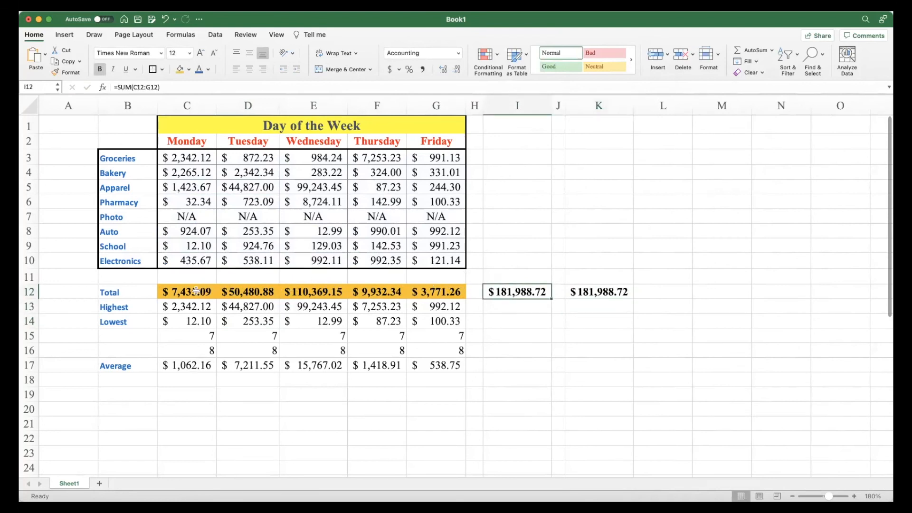
click(583, 291)
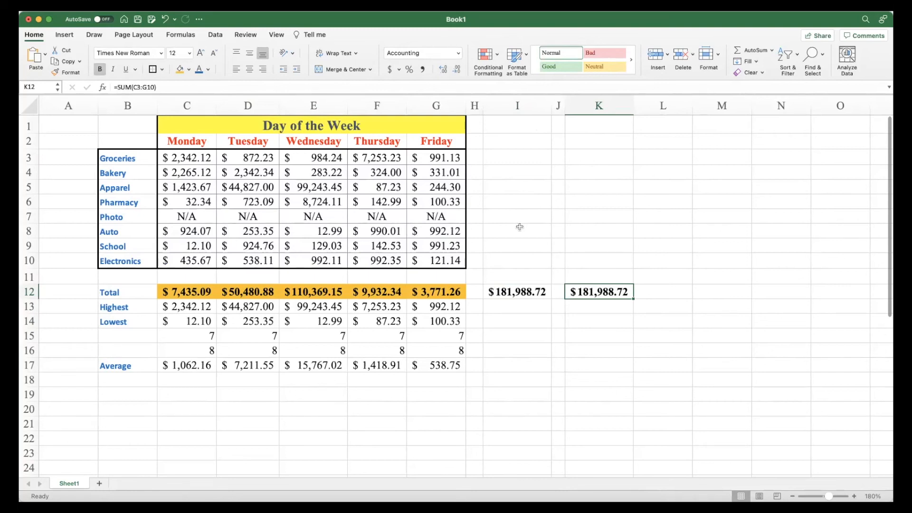
click(508, 156)
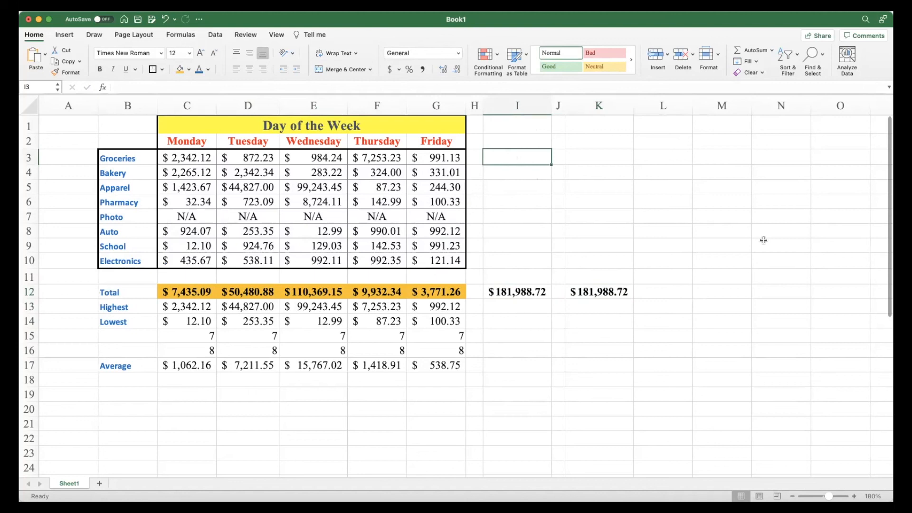
text(=IF()
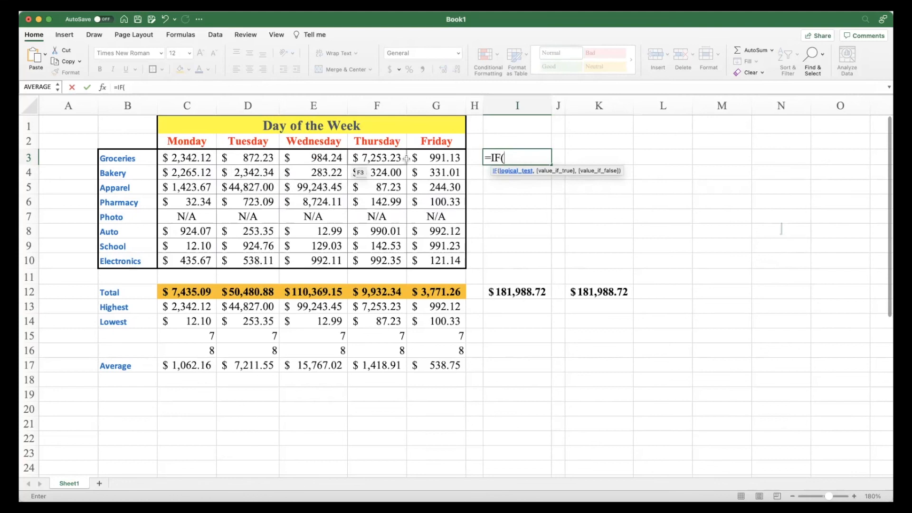
key(Escape)
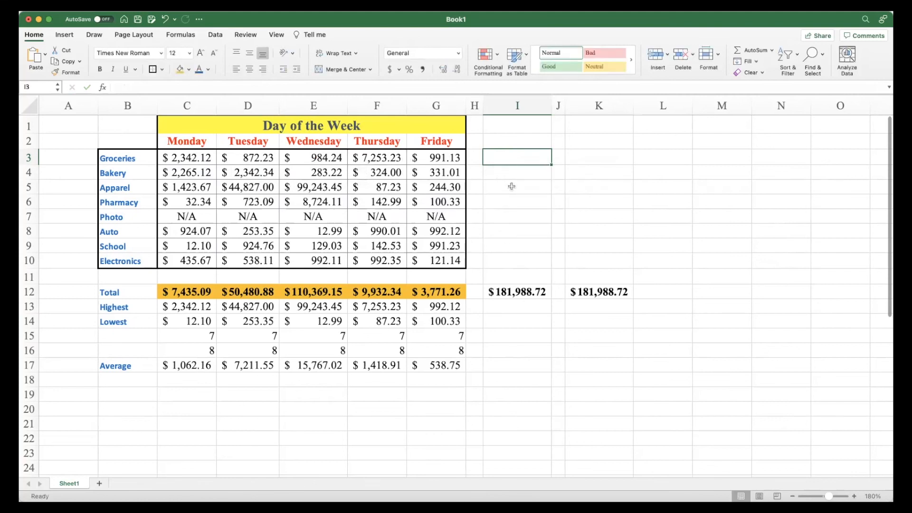
Copy the total formula from I12 and paste only the formula into I3:I10 to total each department row.
click(511, 289)
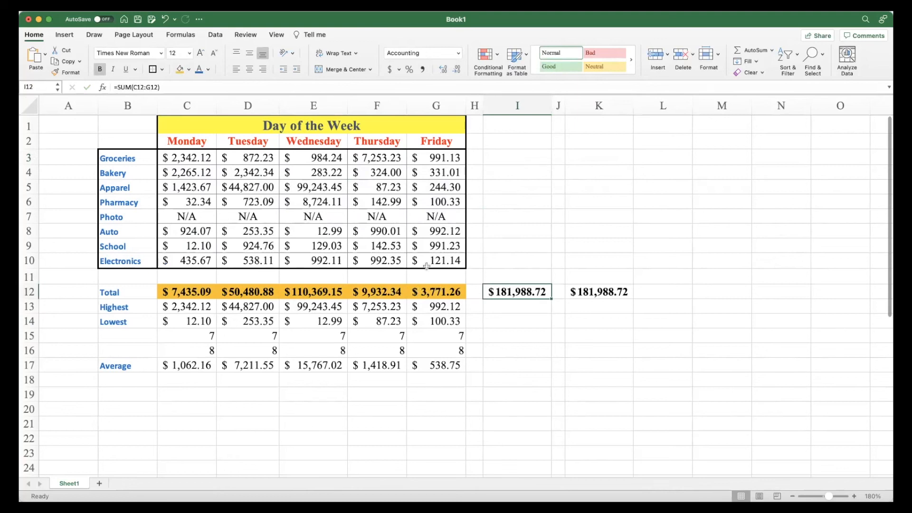
key(super+c)
drag(506, 157, 503, 262)
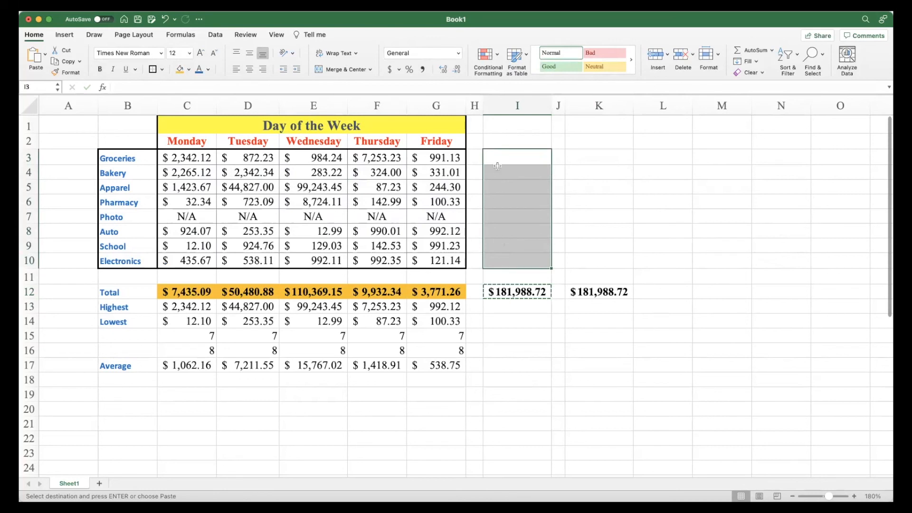
click(42, 56)
click(47, 90)
click(511, 175)
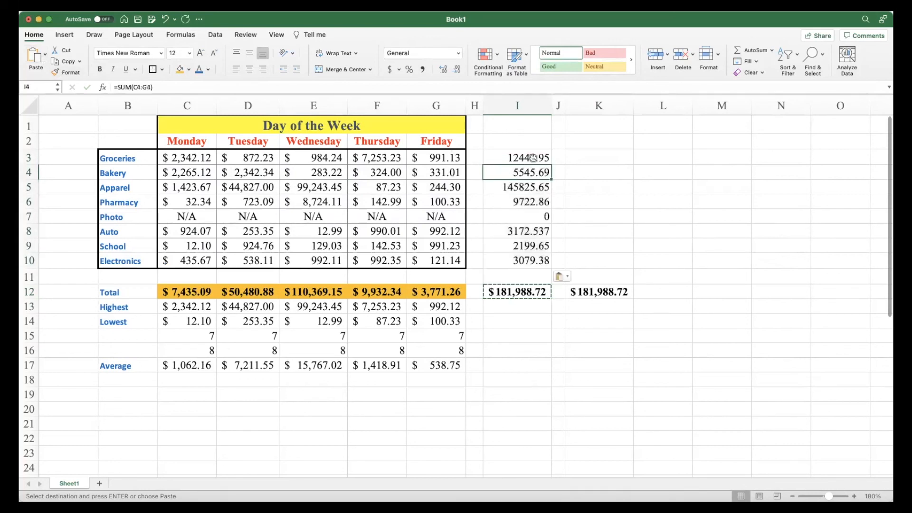
Apply the dollar accounting format to the department totals in I3:I10 and check the Photo total in I7.
drag(532, 157, 526, 253)
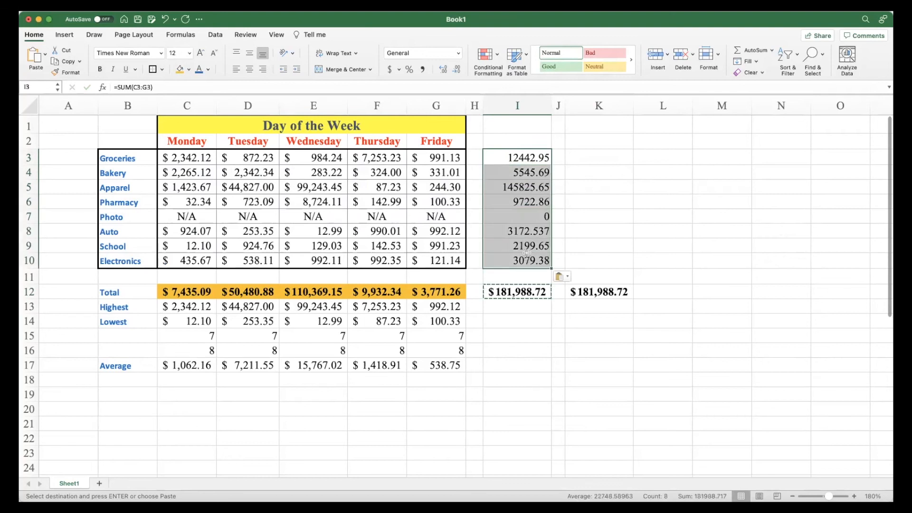
click(390, 69)
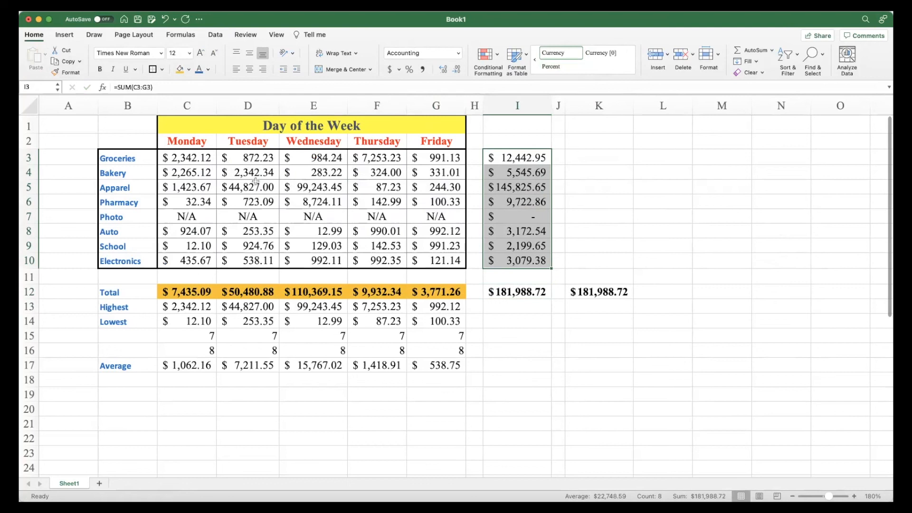
click(535, 216)
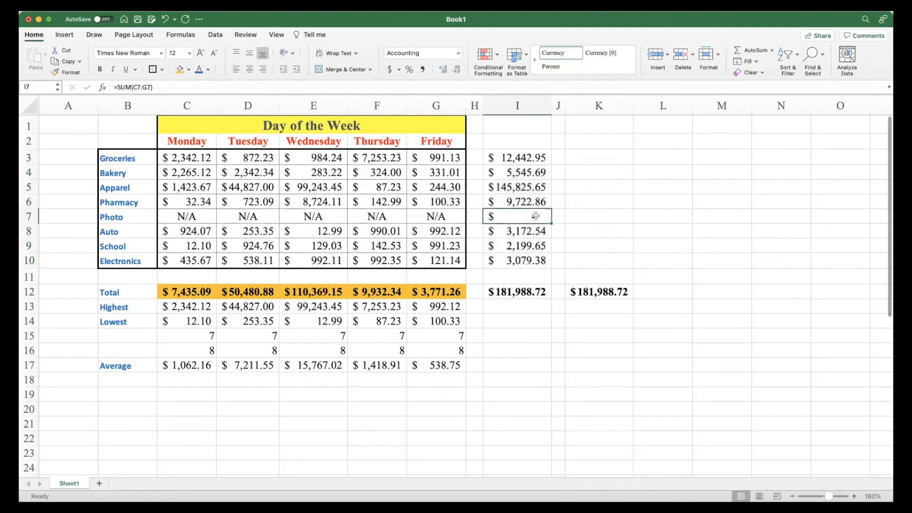
Rate the Groceries total in K3 with the formula =IF(I3>8000,"GREAT!","OK").
click(586, 157)
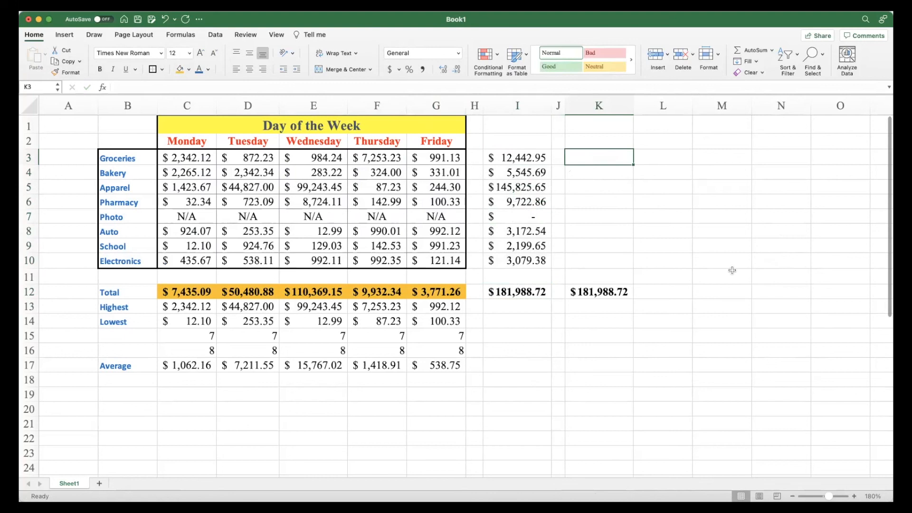
text(=IF()
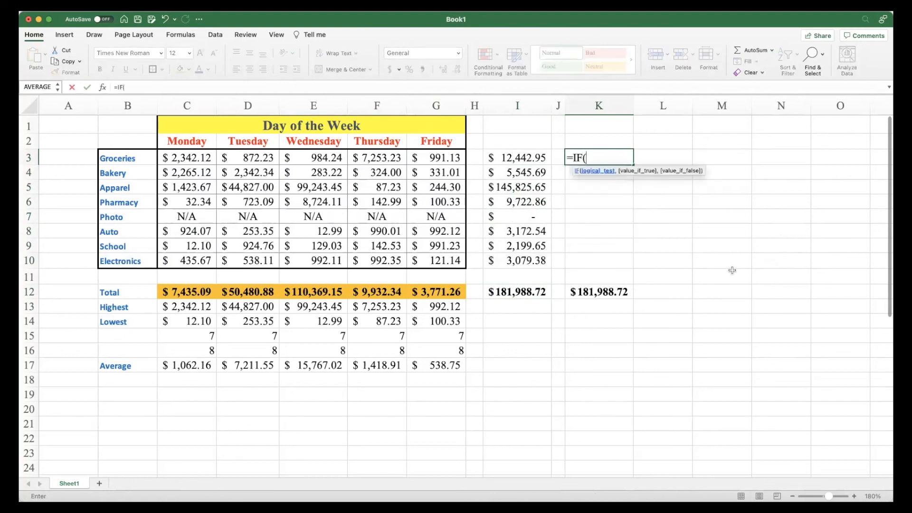
click(519, 158)
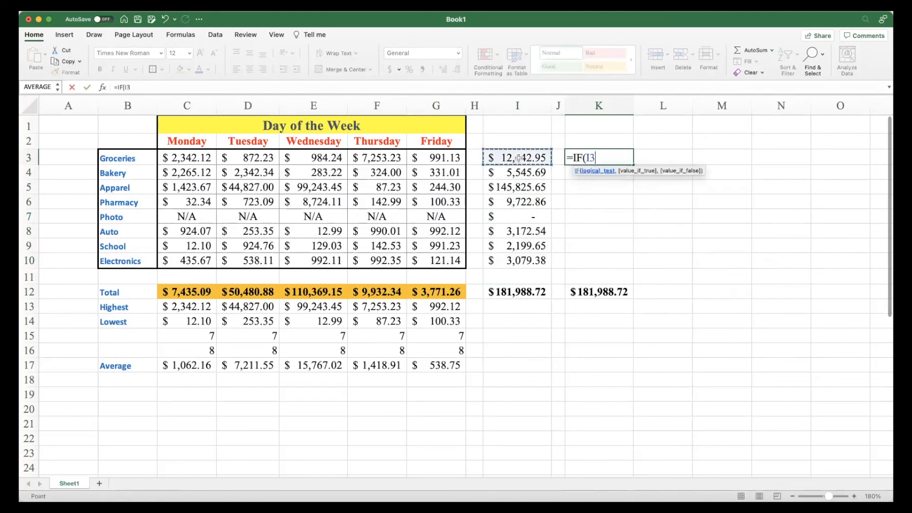
text(>8000))
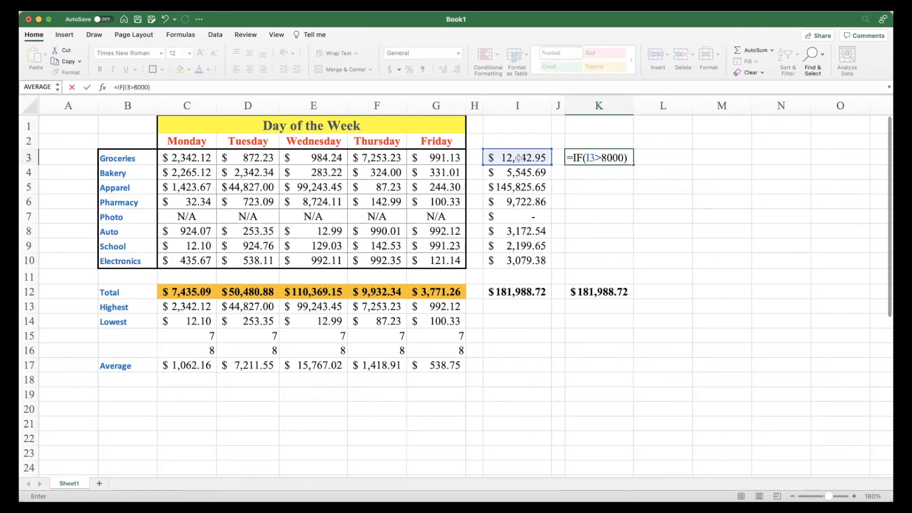
key(BackSpace)
text(,)
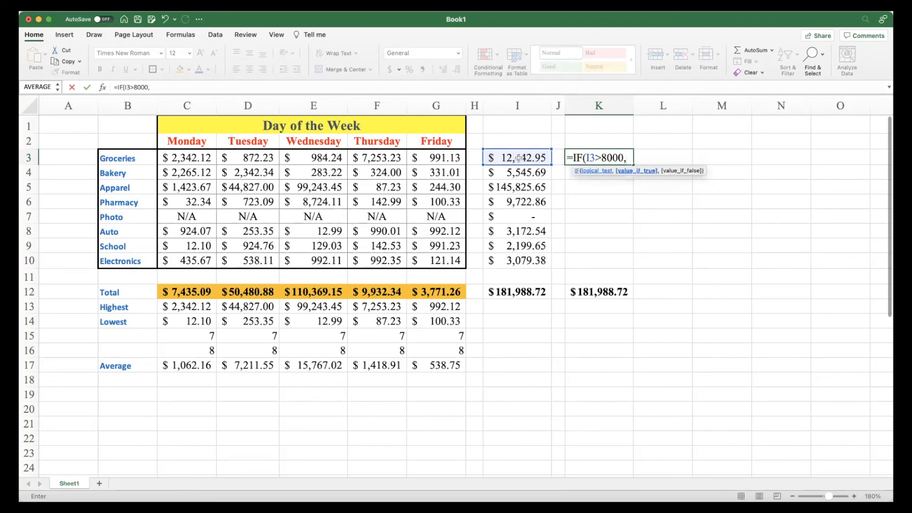
text("GREAT)
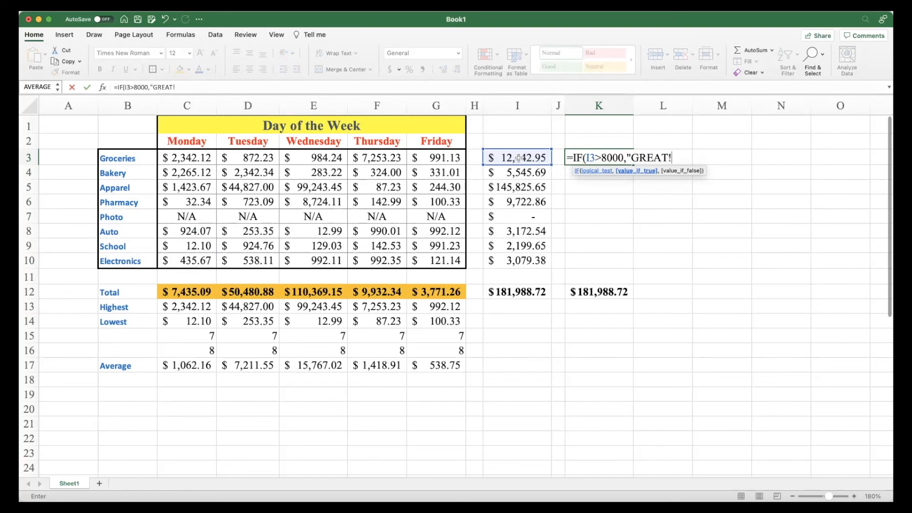
text(!",)
text("NEED)
key(BackSpace)
key(BackSpace)
key(BackSpace)
key(BackSpace)
text(OK)
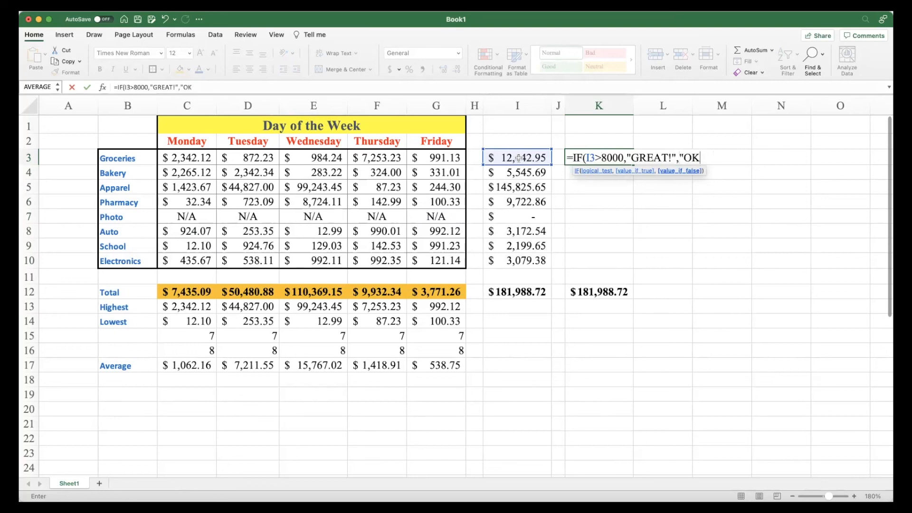
text("))
key(Return)
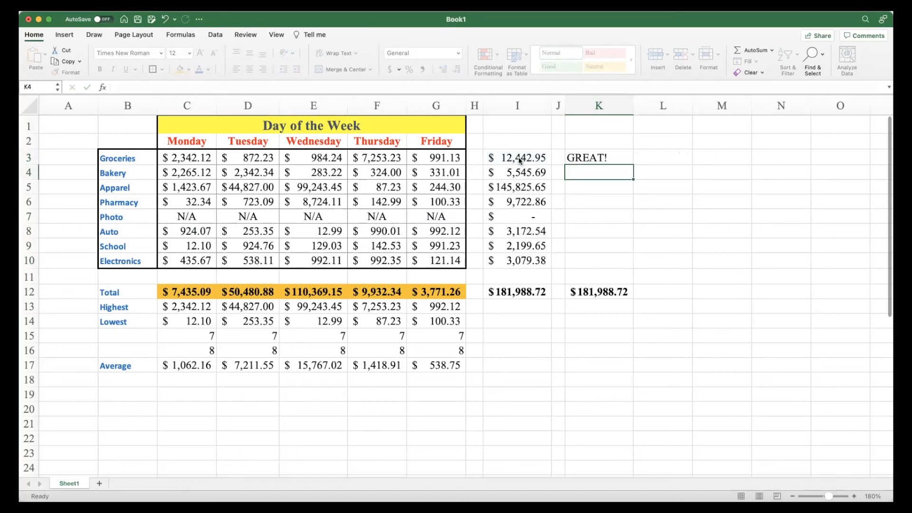
Fill the rating formula from K3 down to K10 and compare the Photo rating in K7 with its total in I7.
key(Up)
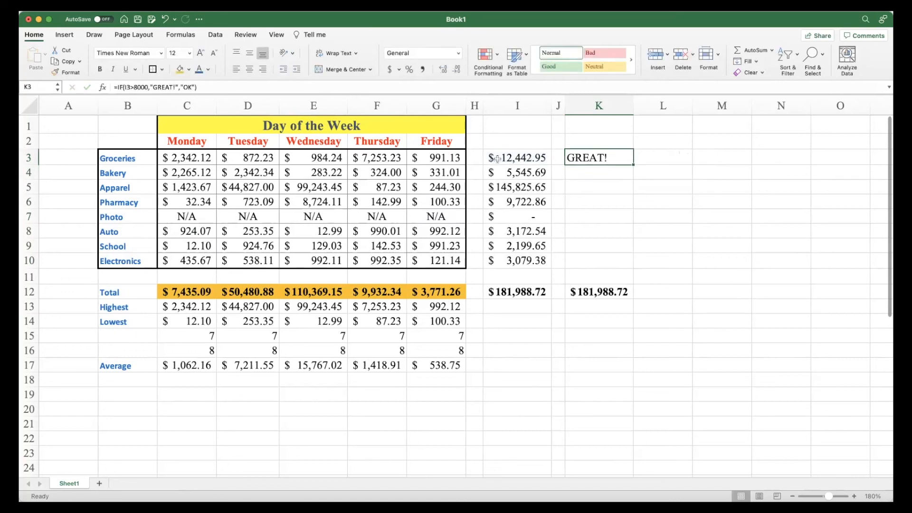
drag(633, 165, 631, 267)
click(606, 233)
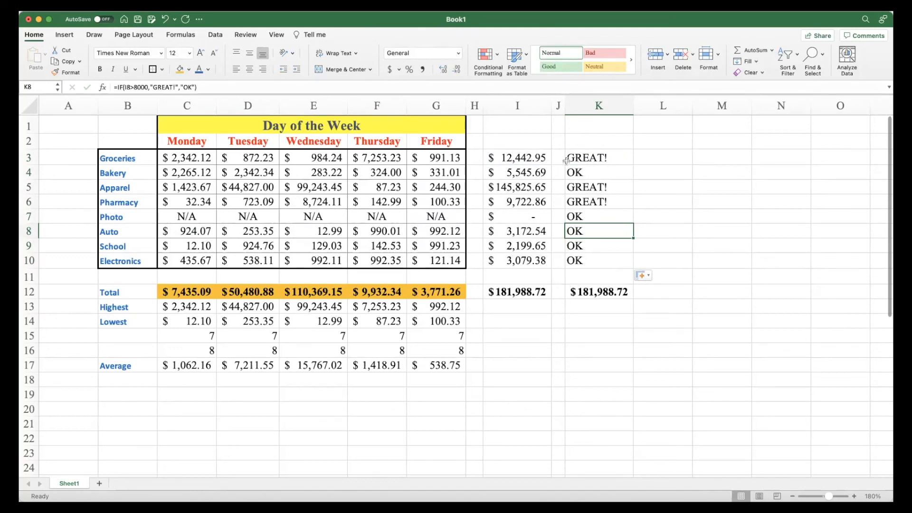
click(577, 217)
click(544, 216)
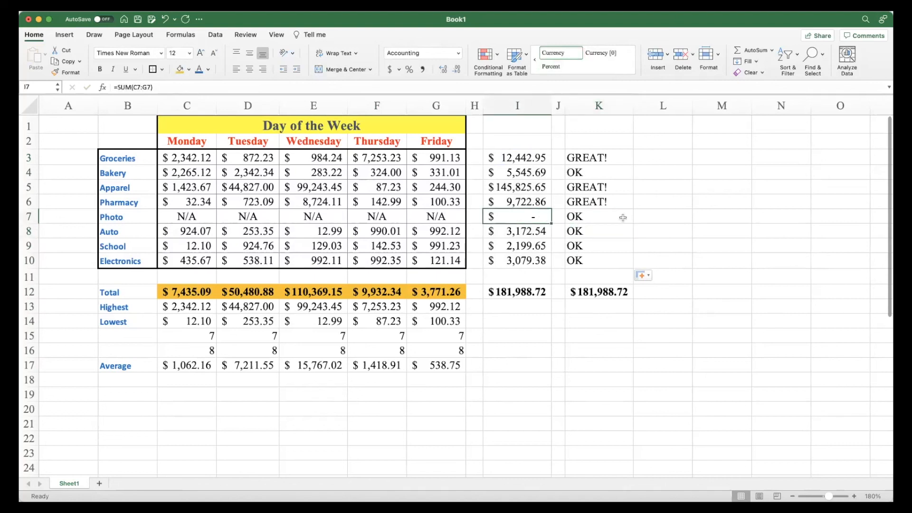
click(572, 217)
click(545, 217)
Center the department ratings in K3:K10 horizontally.
drag(593, 159, 594, 261)
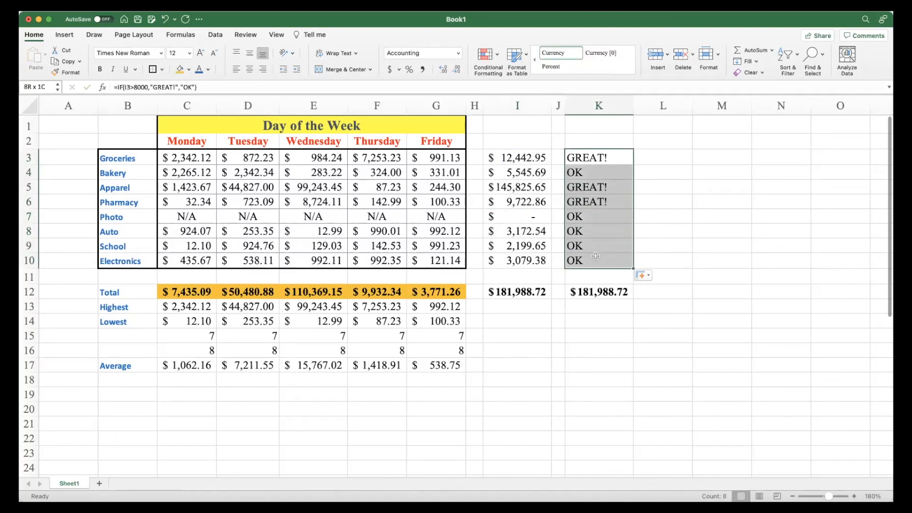
click(249, 69)
click(558, 186)
Change the threshold in K3's IF formula to 10000 and check the Groceries and Apparel totals in column I.
click(604, 161)
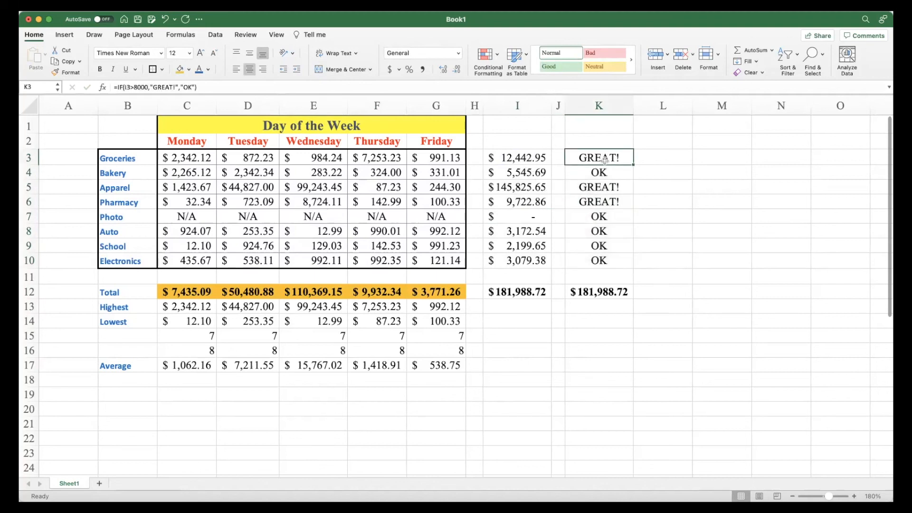
click(146, 88)
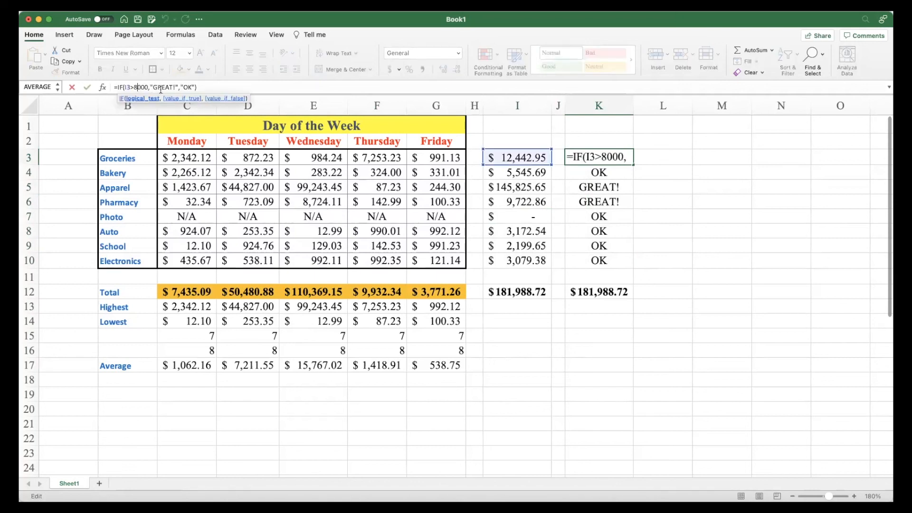
key(BackSpace)
text(10)
key(Return)
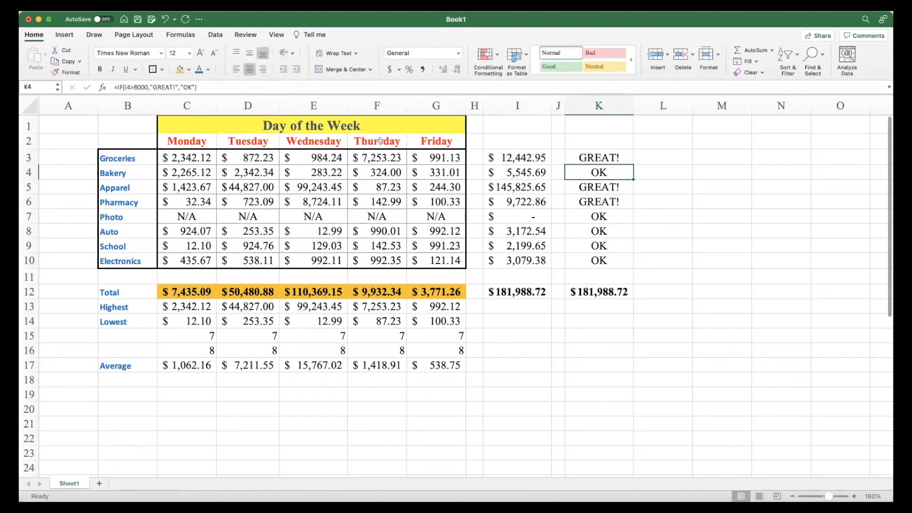
click(511, 161)
click(516, 183)
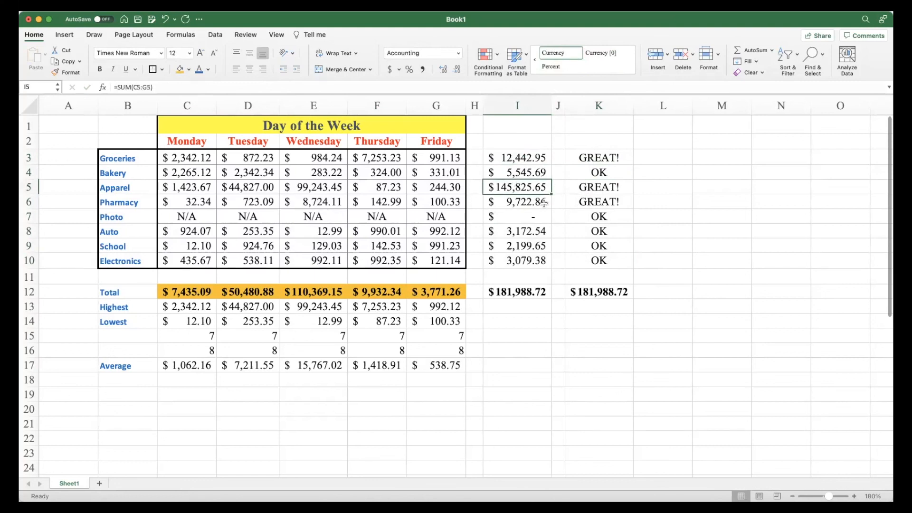
Fill the updated rating formula from K3 down through K10 and check the Pharmacy rating in K6.
click(586, 161)
drag(633, 165, 633, 263)
click(600, 202)
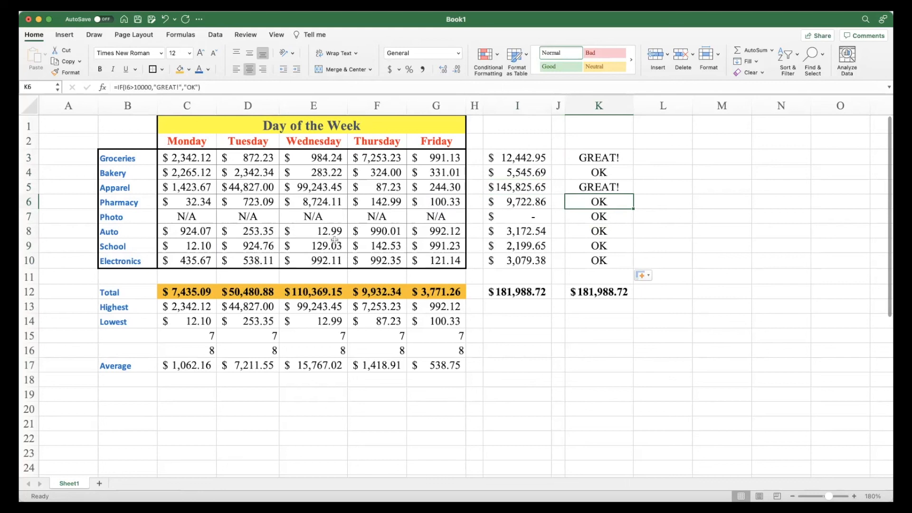
Center the count values in C15:G16 horizontally.
drag(195, 338, 436, 350)
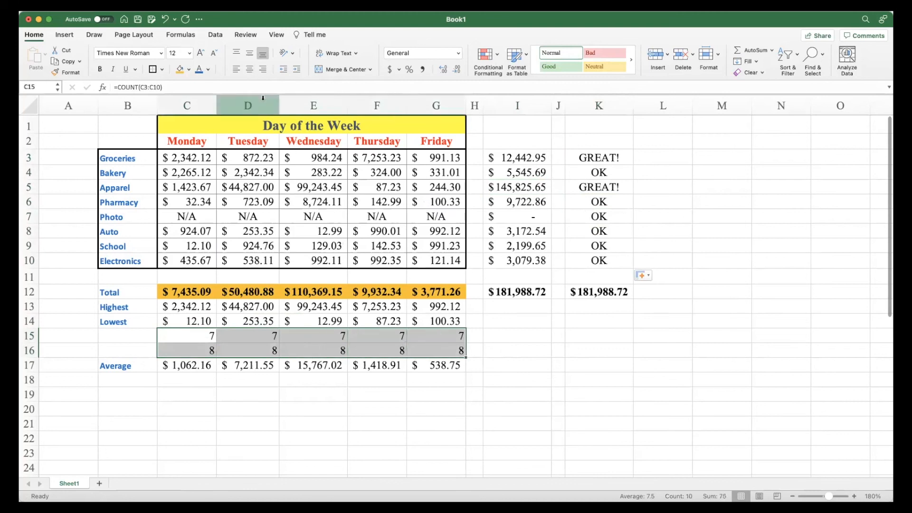
click(249, 70)
click(210, 336)
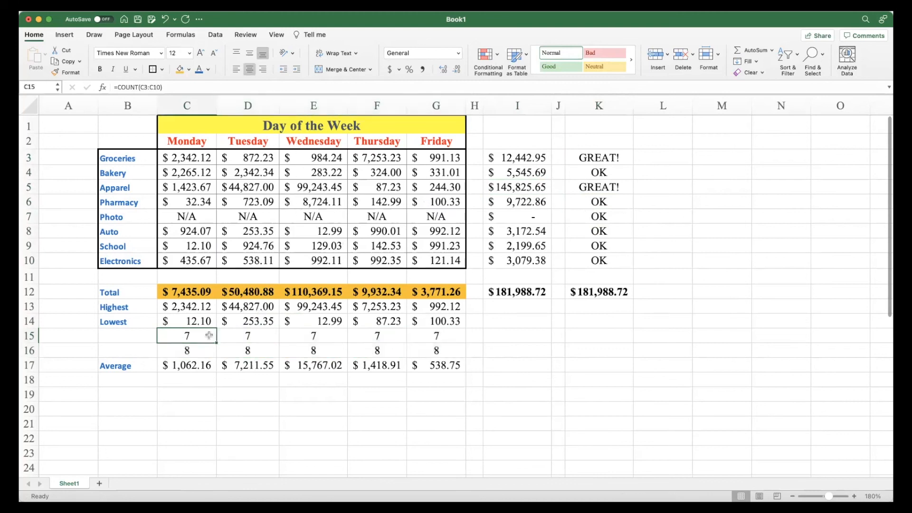